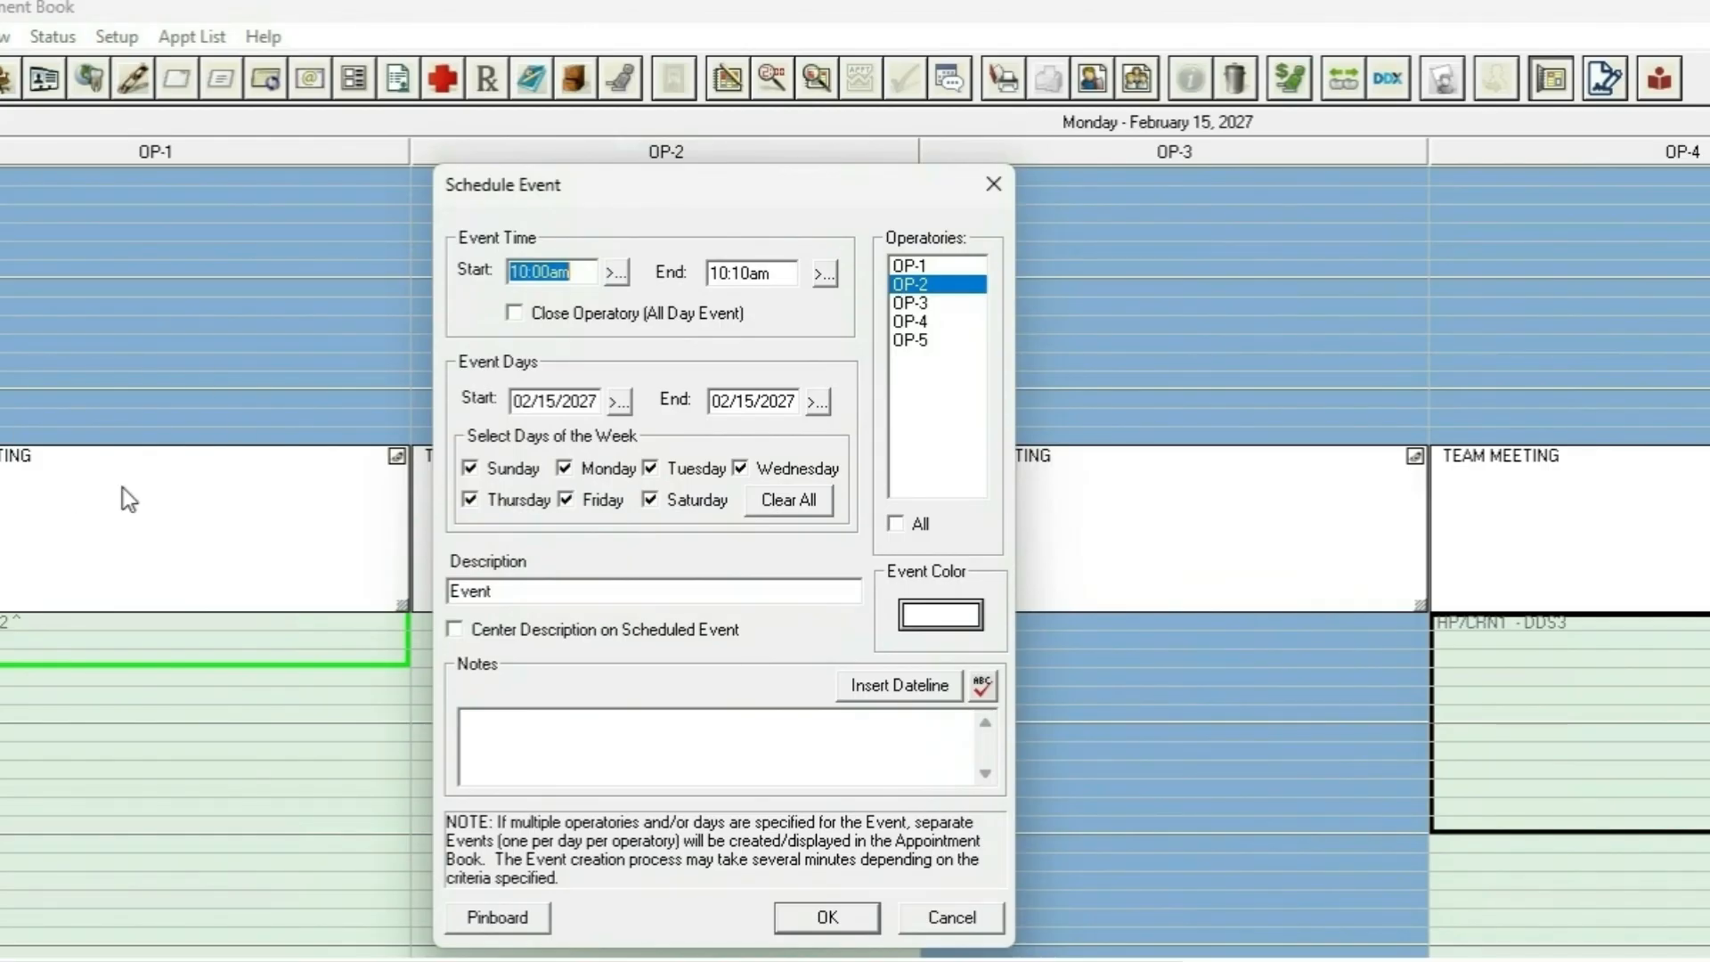
- Try selecting all operatories and several individual ones for the event, and leave only OP-2 selected
{"action": "left_click", "coordinate": [897, 524]}
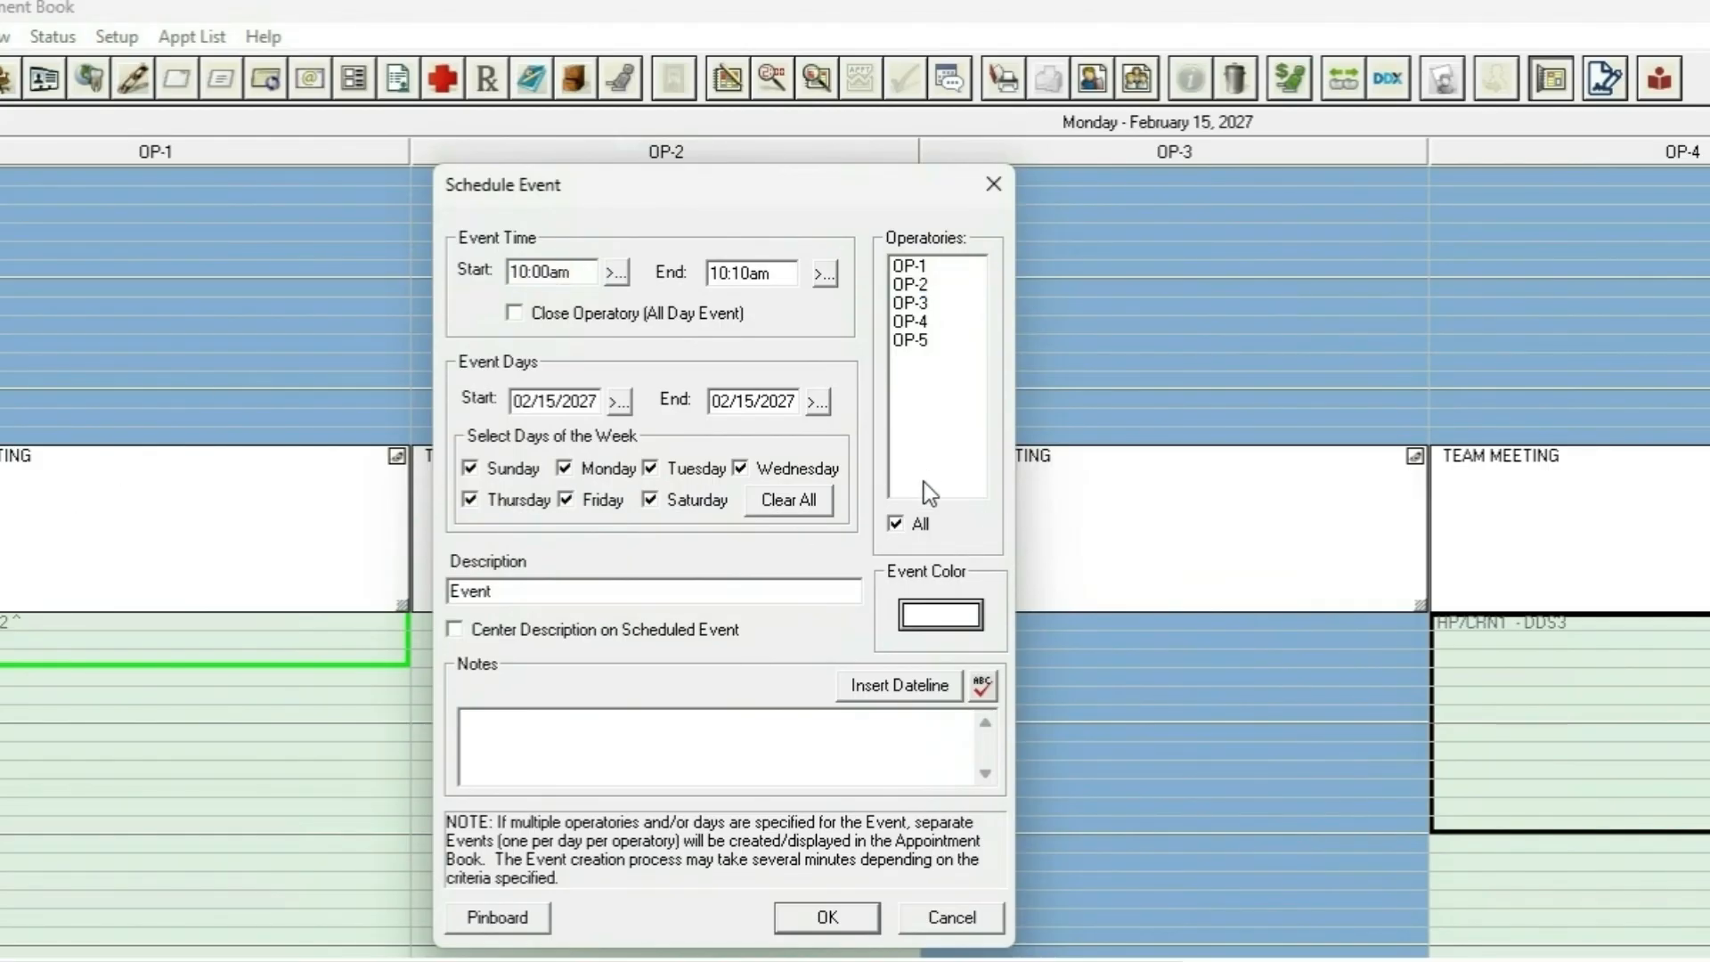
{"action": "left_click", "coordinate": [918, 525]}
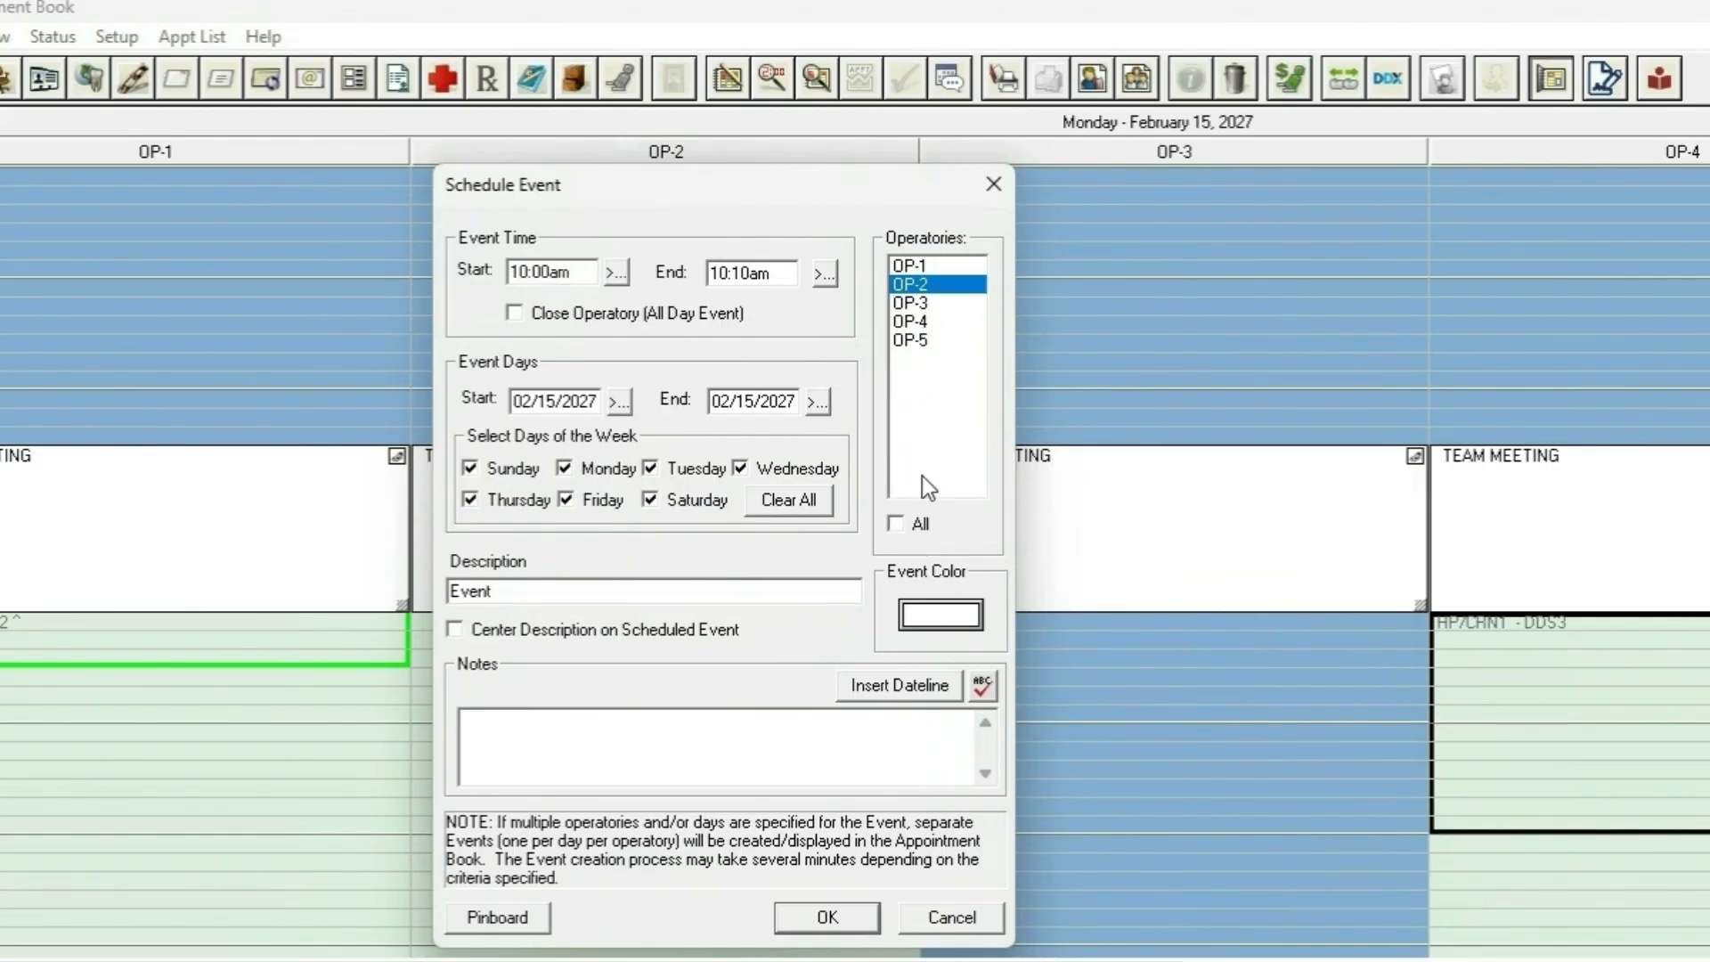
{"action": "left_click", "coordinate": [917, 264], "text": "ctrl"}
{"action": "left_click", "coordinate": [917, 265], "text": "ctrl"}
{"action": "left_click", "coordinate": [926, 303], "text": "ctrl"}
{"action": "left_click", "coordinate": [928, 285]}
- Restrict the event to Mondays only and set its end date to 12/31/2027
{"action": "left_click", "coordinate": [766, 504]}
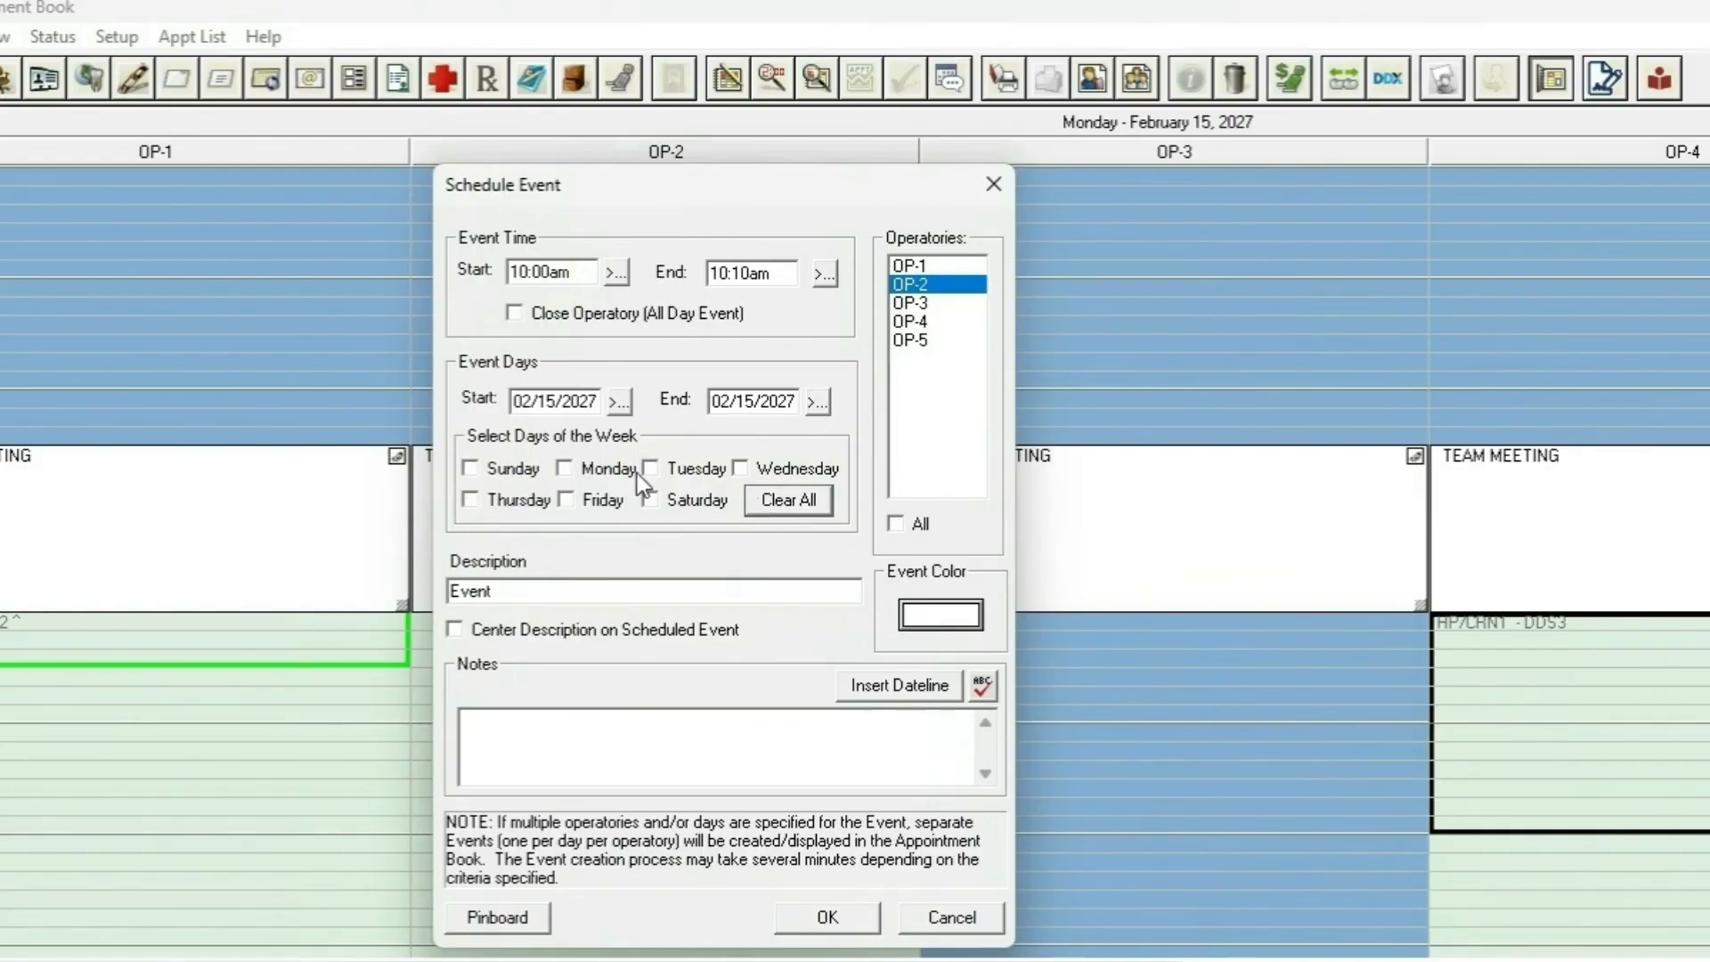
{"action": "left_click", "coordinate": [608, 470]}
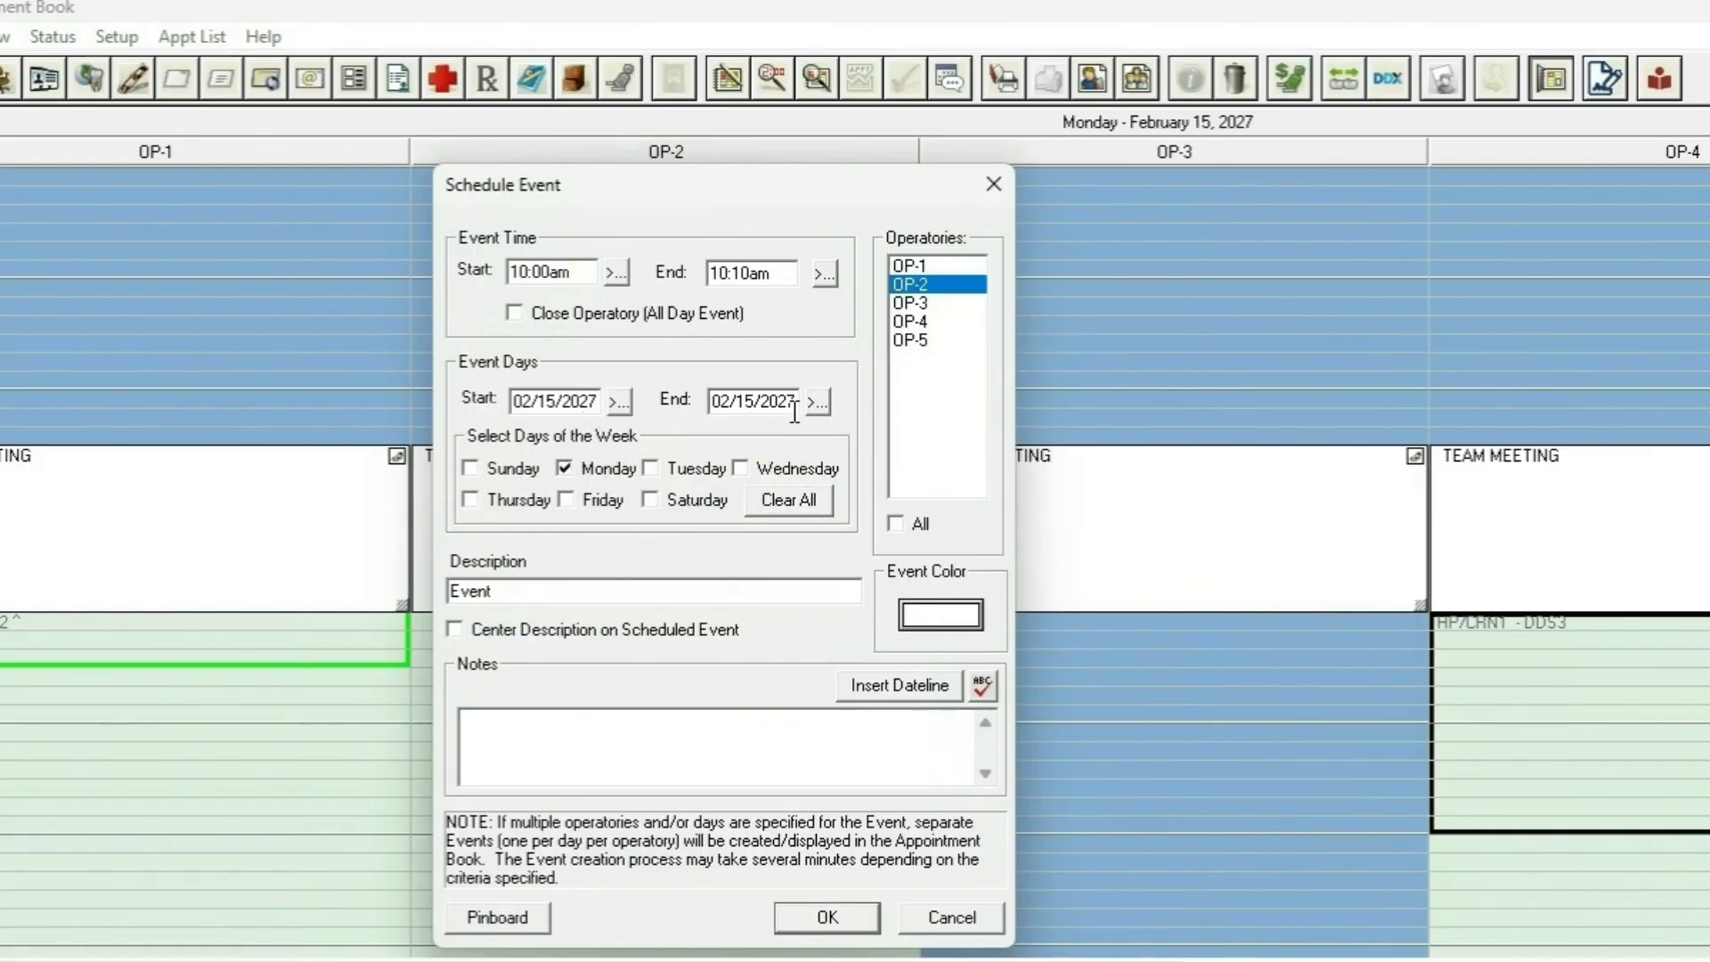
{"action": "left_click", "coordinate": [819, 400]}
{"action": "left_click", "coordinate": [934, 398]}
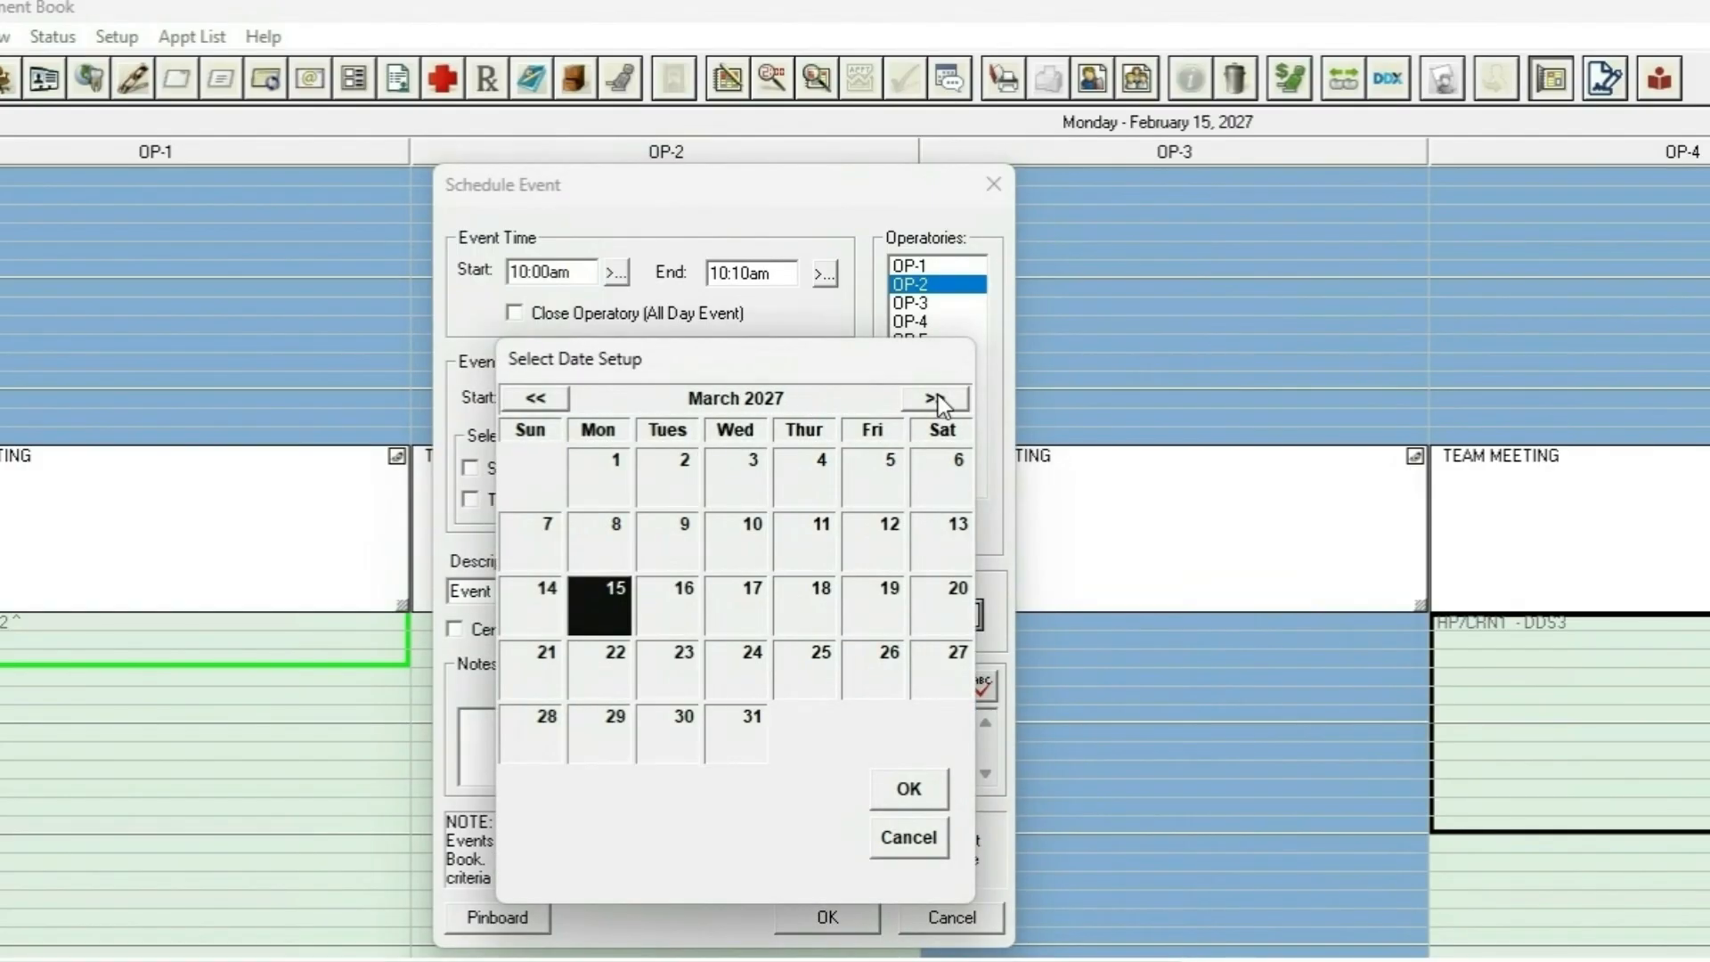
{"action": "double_click", "coordinate": [934, 398]}
{"action": "left_click", "coordinate": [934, 398]}
{"action": "double_click", "coordinate": [934, 398]}
{"action": "left_click", "coordinate": [934, 398]}
{"action": "double_click", "coordinate": [934, 398]}
{"action": "left_click", "coordinate": [934, 398]}
{"action": "left_click", "coordinate": [934, 398]}
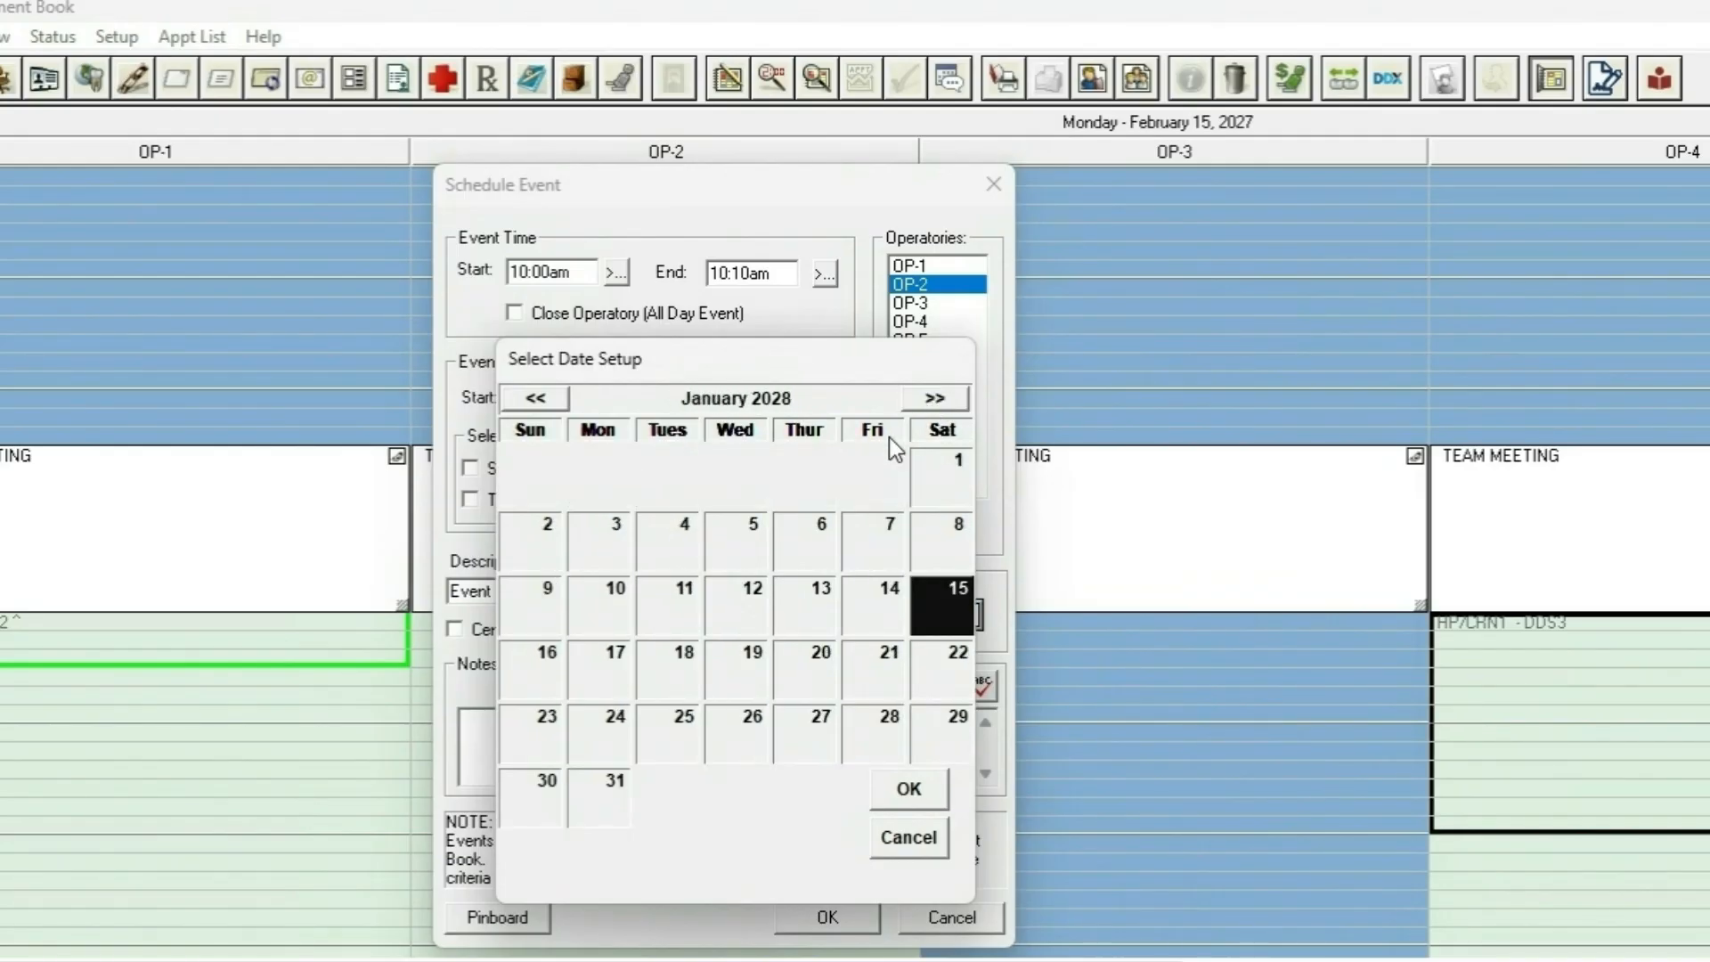
{"action": "left_click", "coordinate": [536, 398]}
{"action": "double_click", "coordinate": [878, 750]}
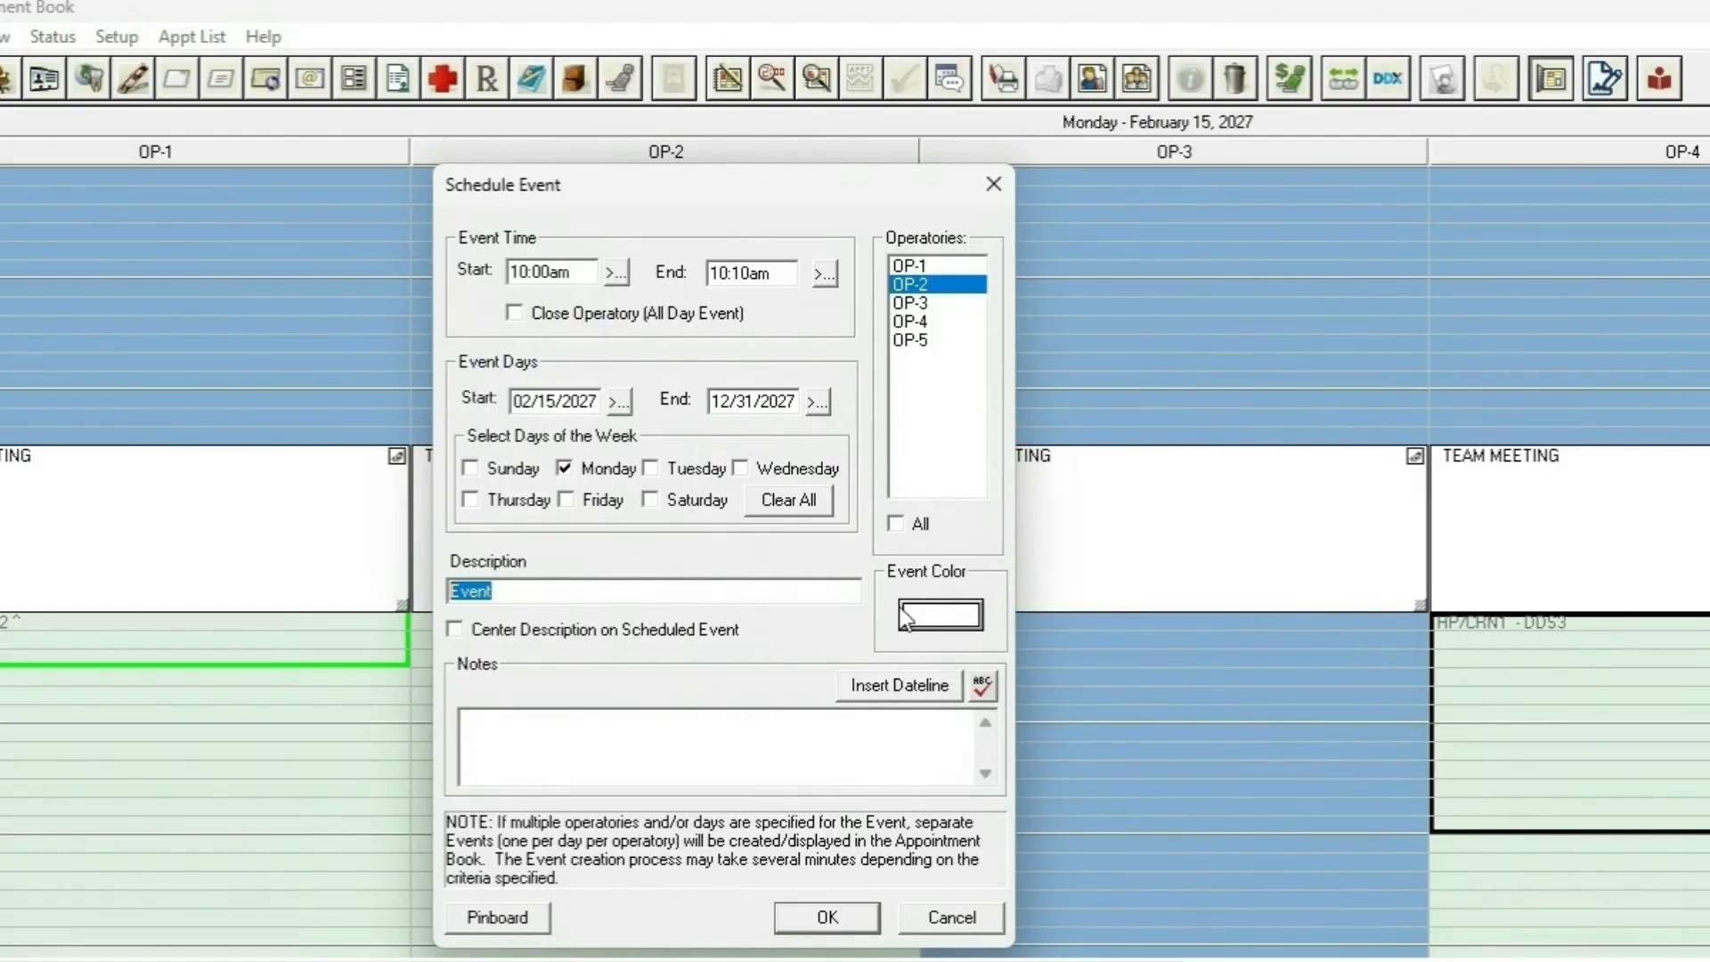
- Set the event color to bright pink and schedule the event in the appointment book
{"action": "left_click", "coordinate": [926, 616]}
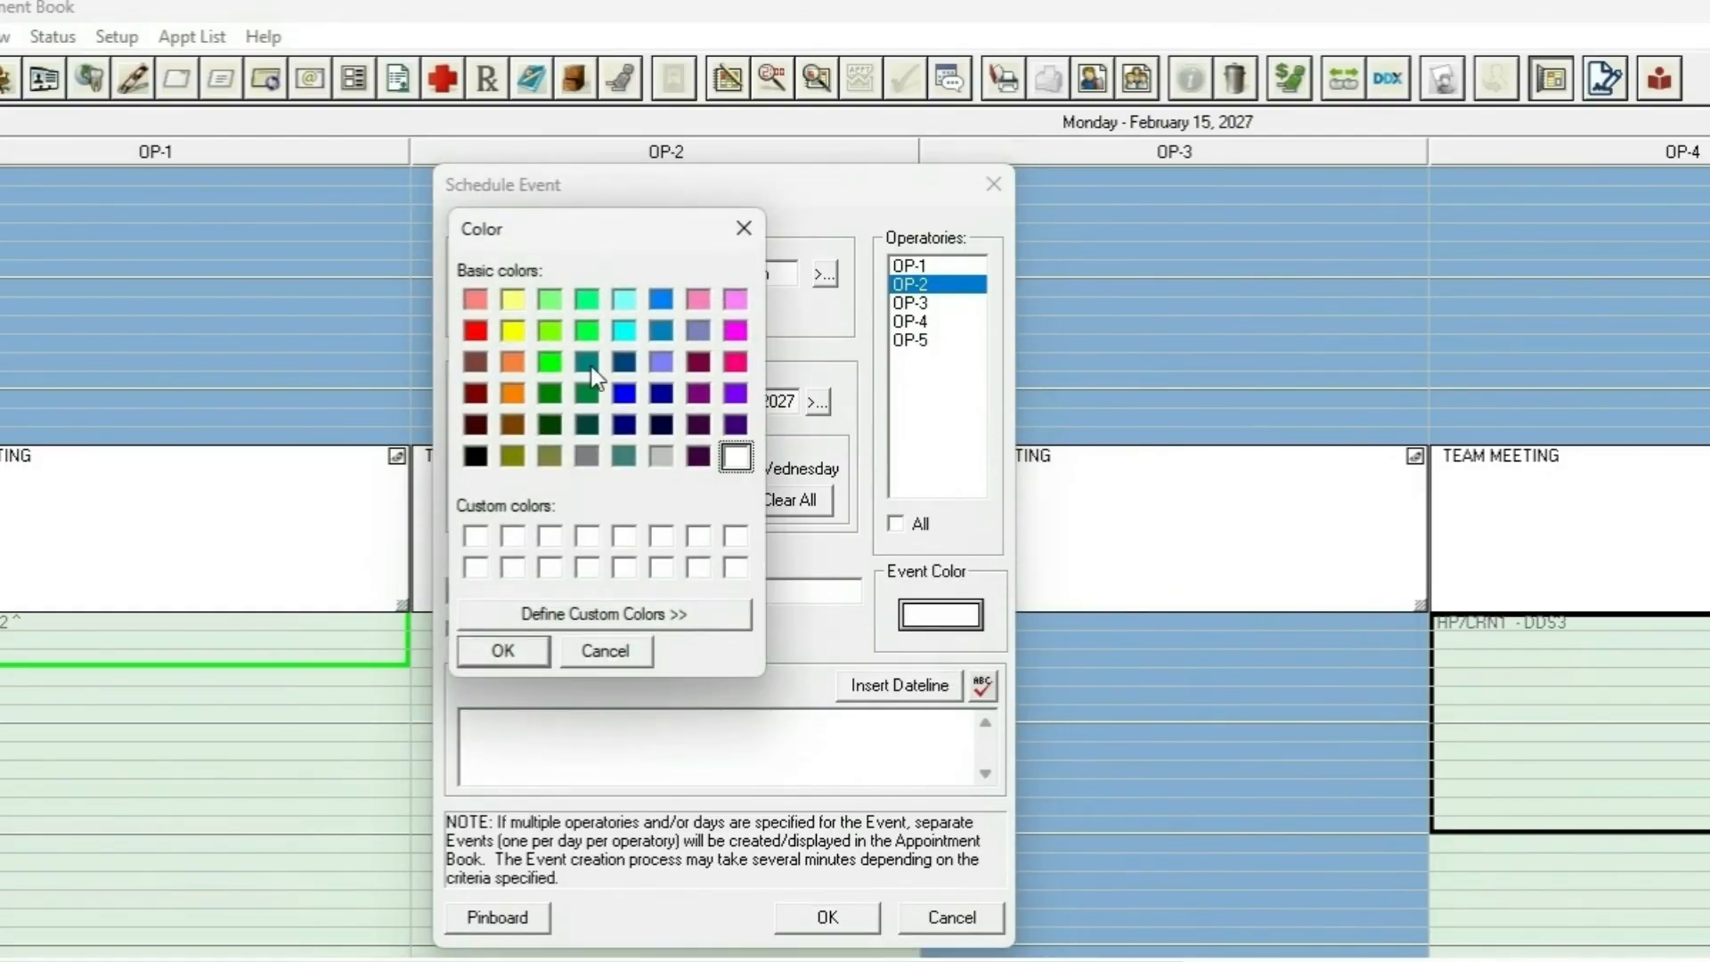
{"action": "left_click", "coordinate": [734, 361]}
{"action": "left_click", "coordinate": [503, 650]}
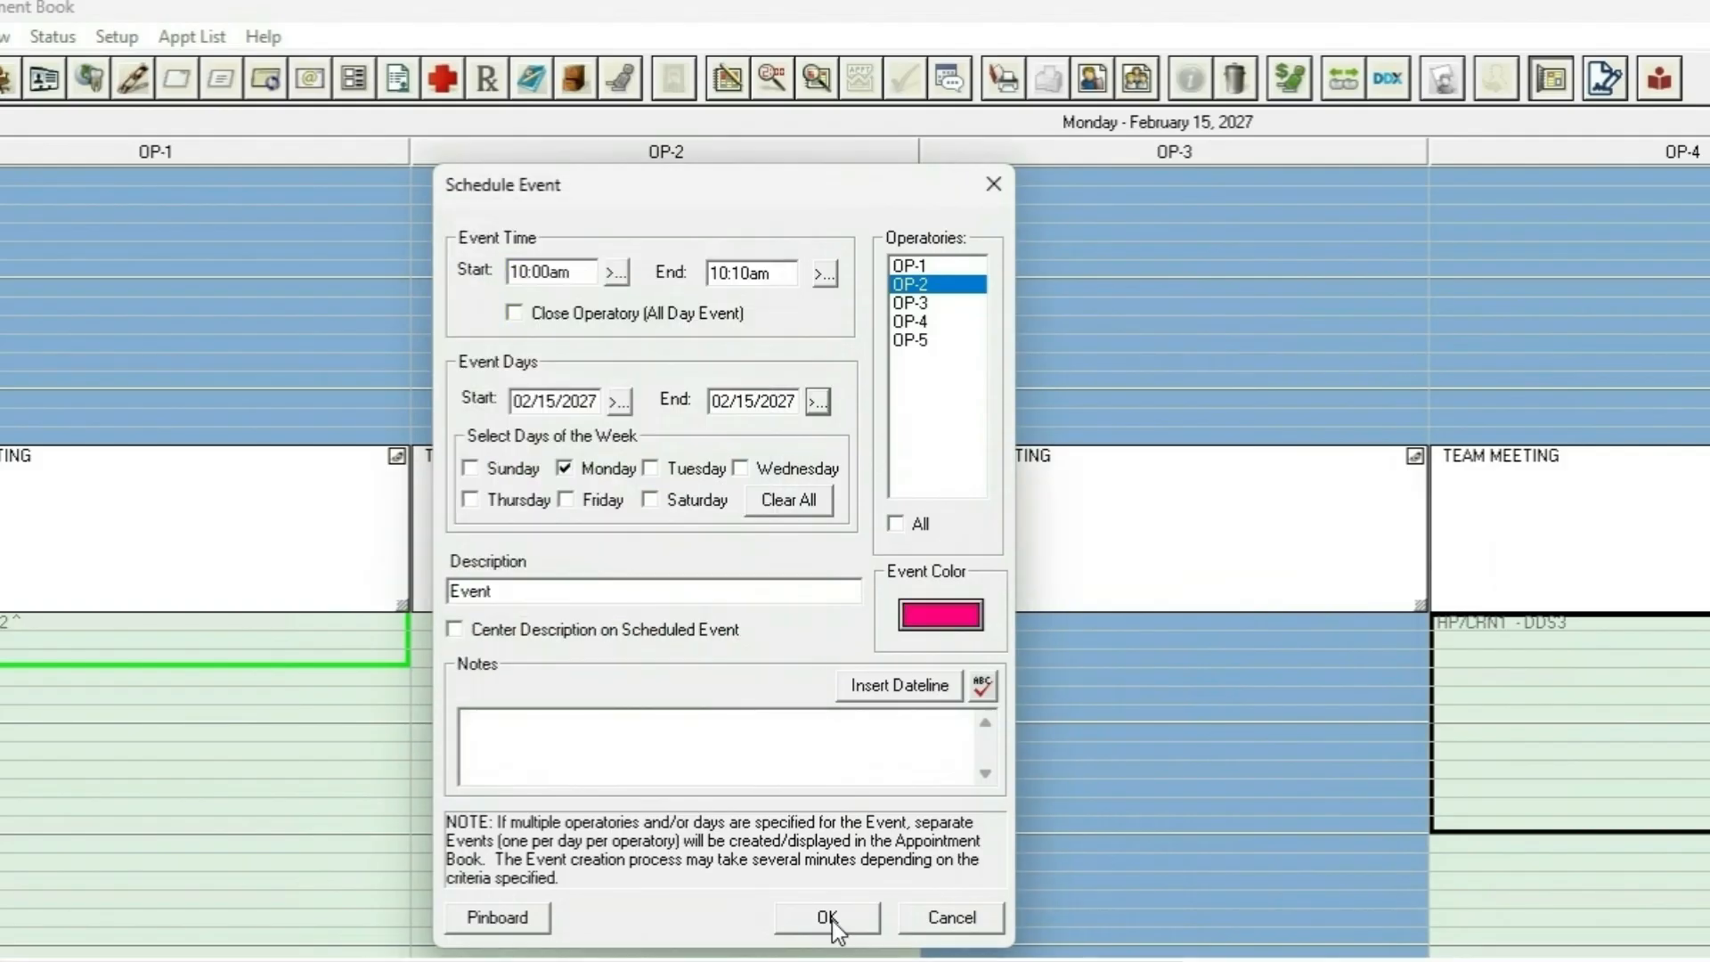
{"action": "left_click", "coordinate": [827, 917]}
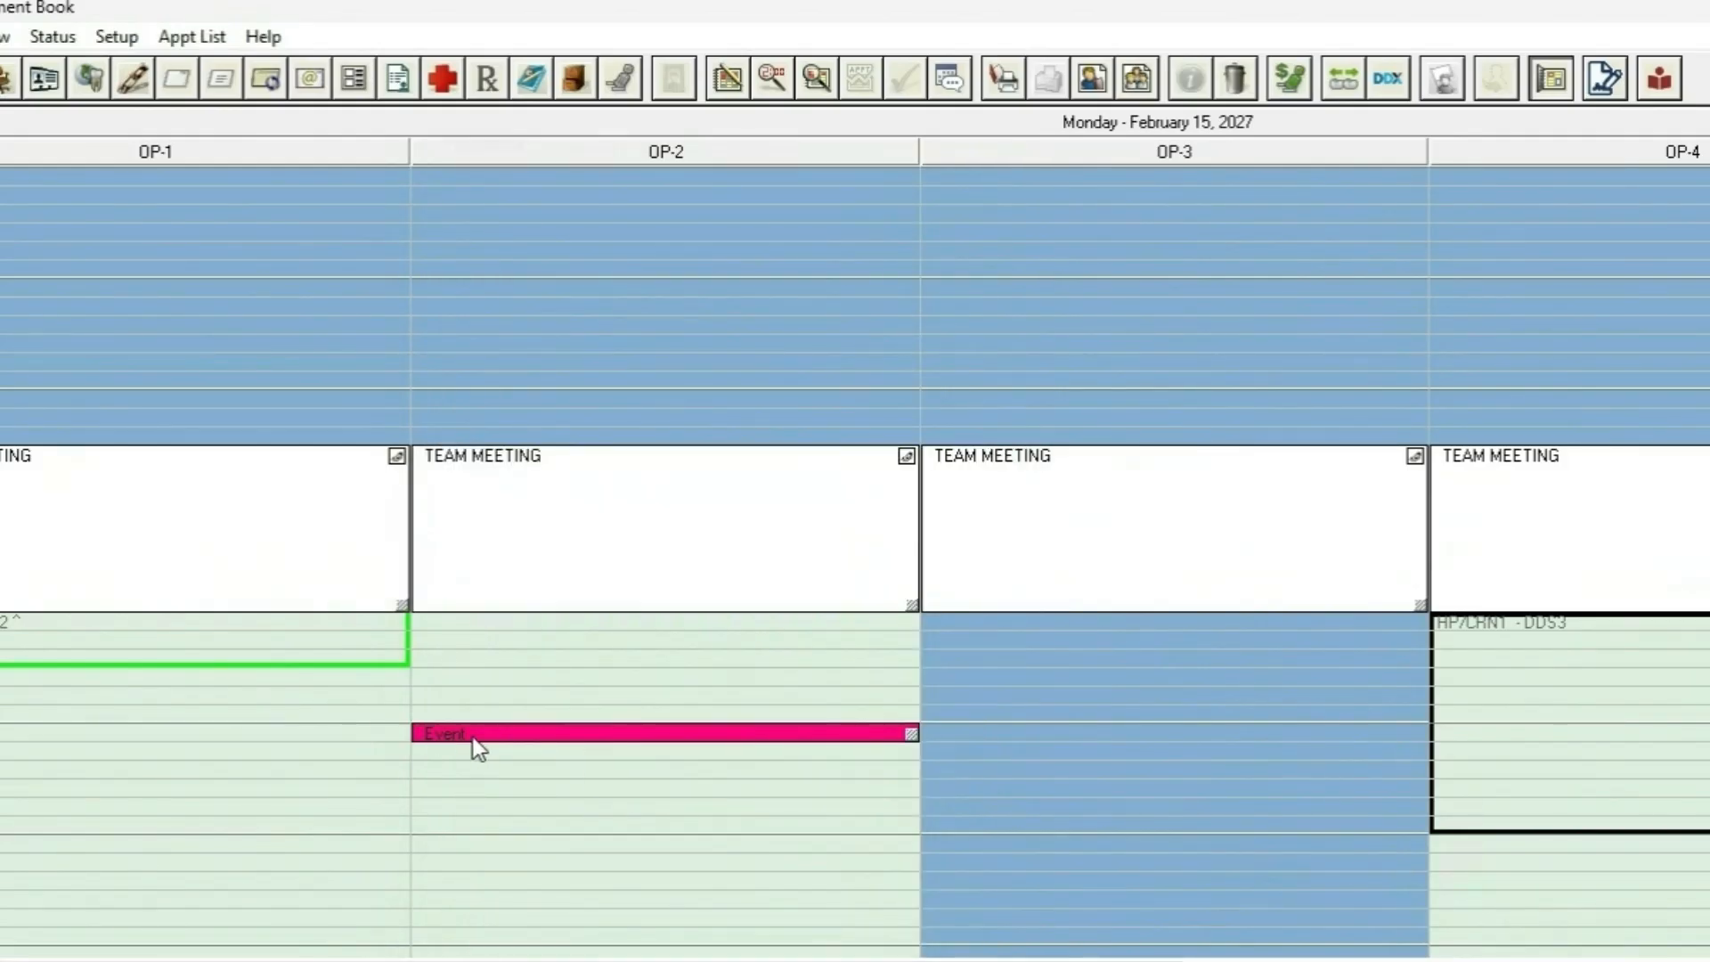
- Open the pink OP-2 event's details to review them and close without making changes
{"action": "double_click", "coordinate": [624, 732]}
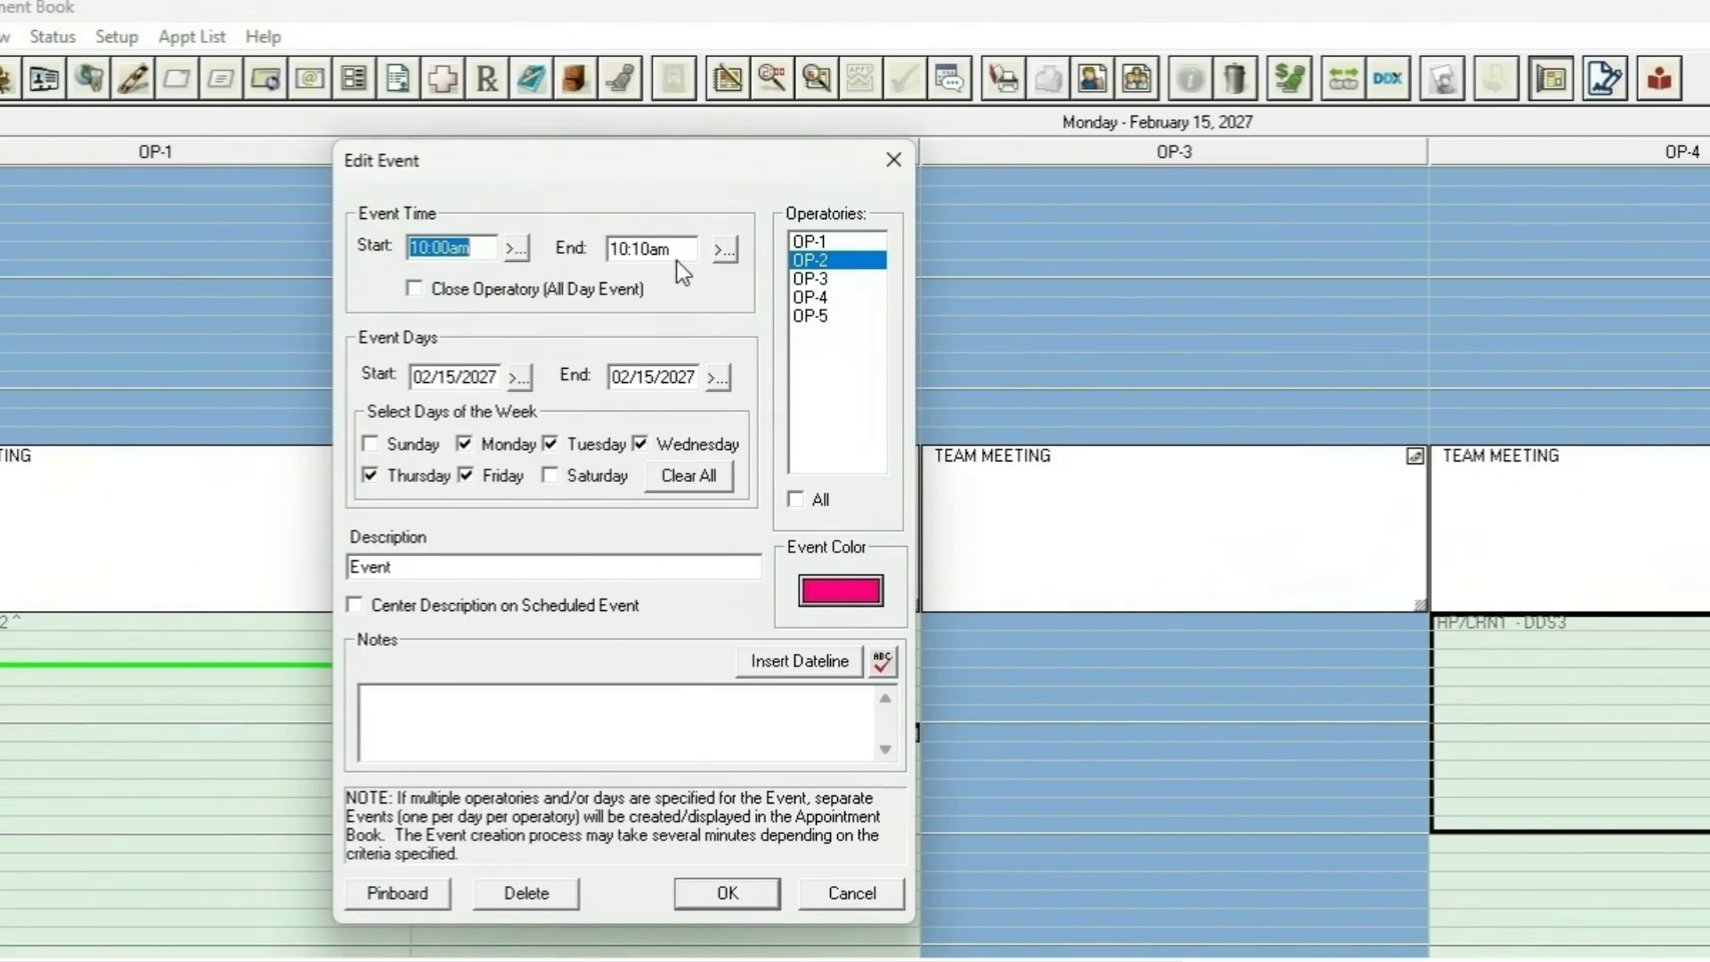
{"action": "left_click", "coordinate": [846, 890]}
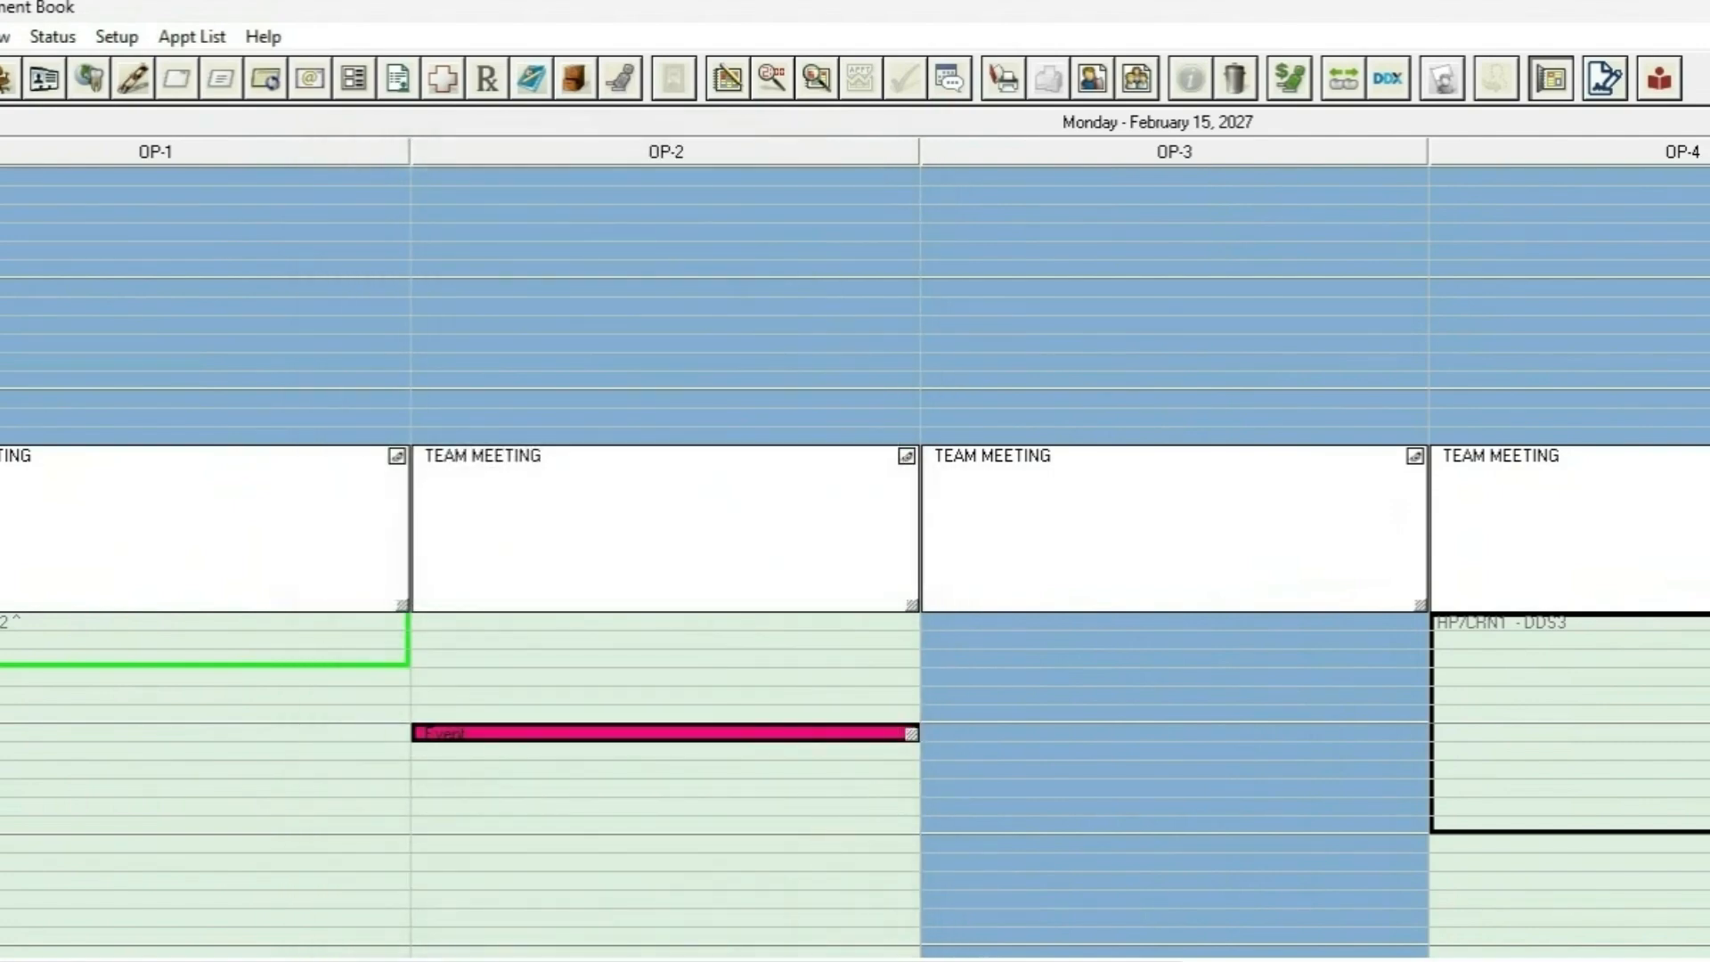
- Stretch the pink OP-2 event to one hour, view its notes and open it for editing
{"action": "left_click_drag", "start_coordinate": [912, 739], "coordinate": [843, 805]}
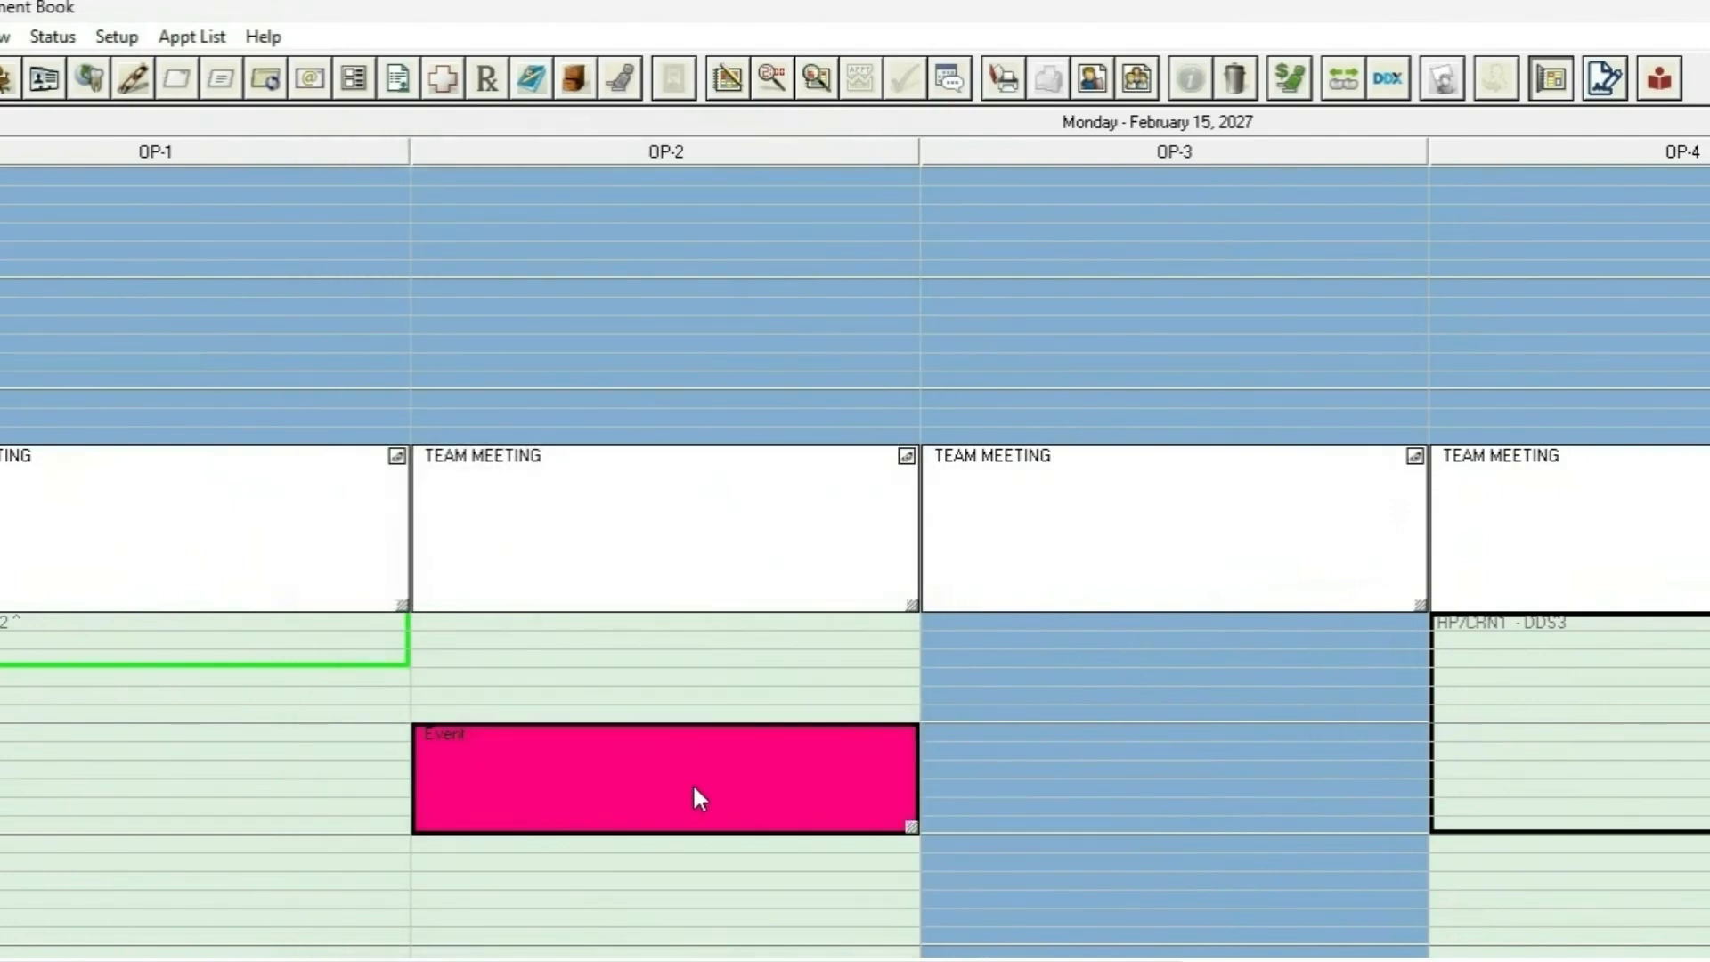
{"action": "mouse_move", "coordinate": [695, 788]}
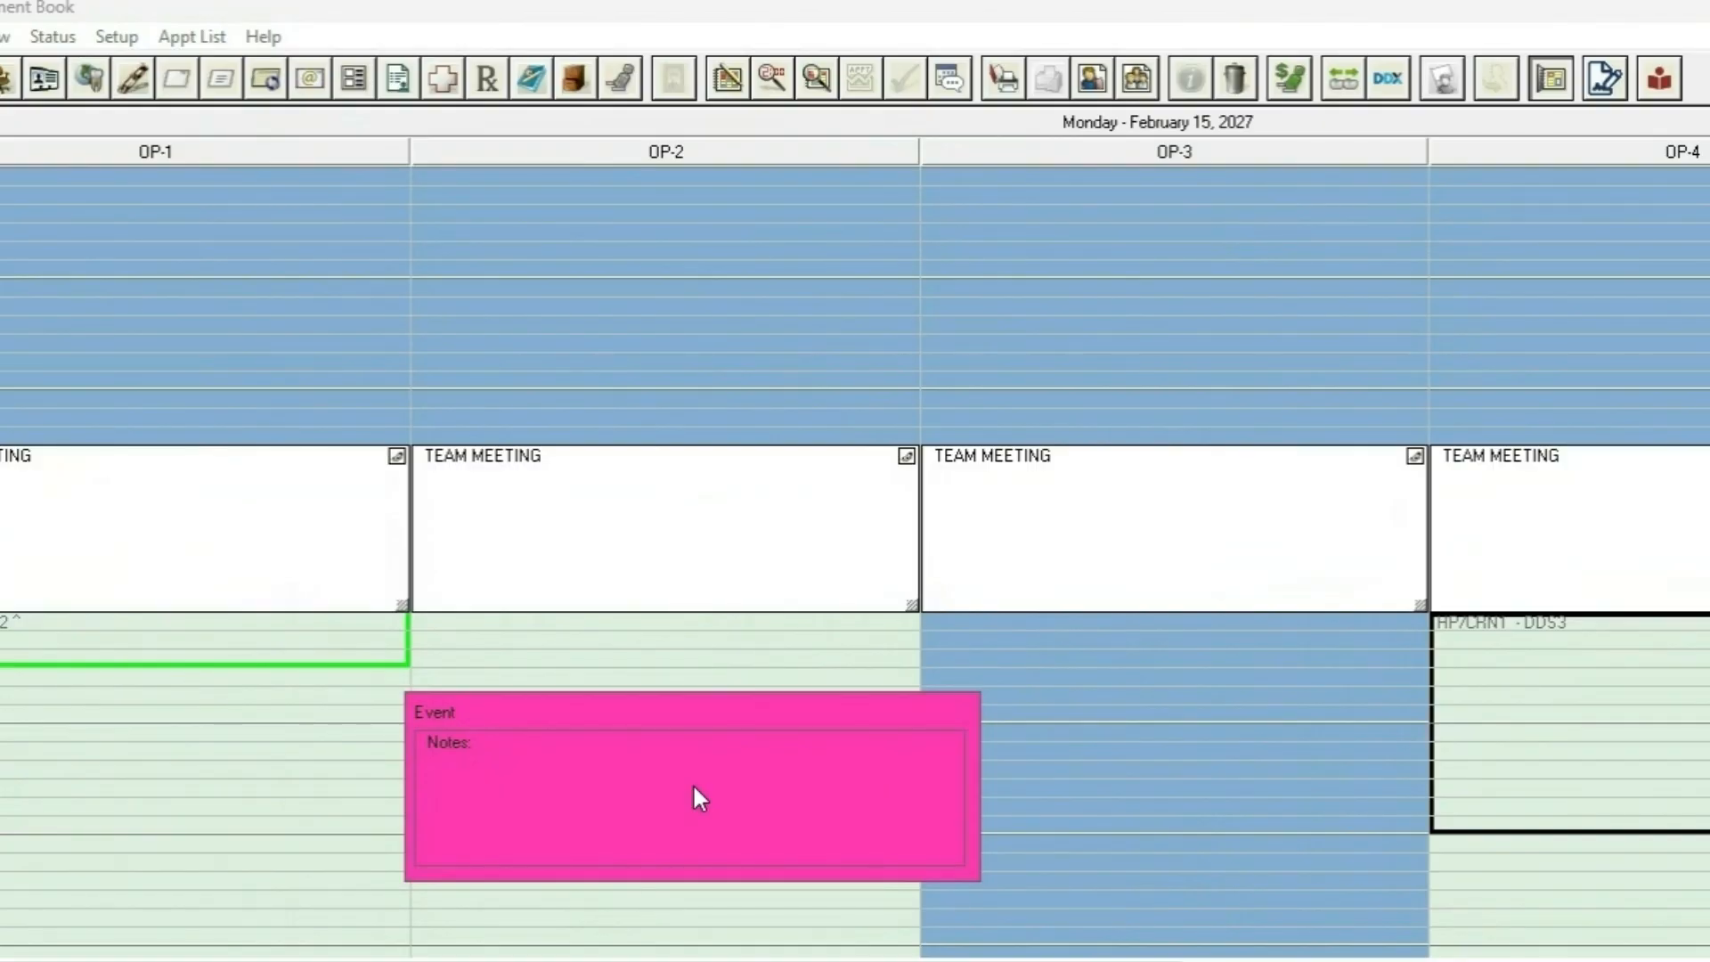
{"action": "double_click", "coordinate": [564, 783]}
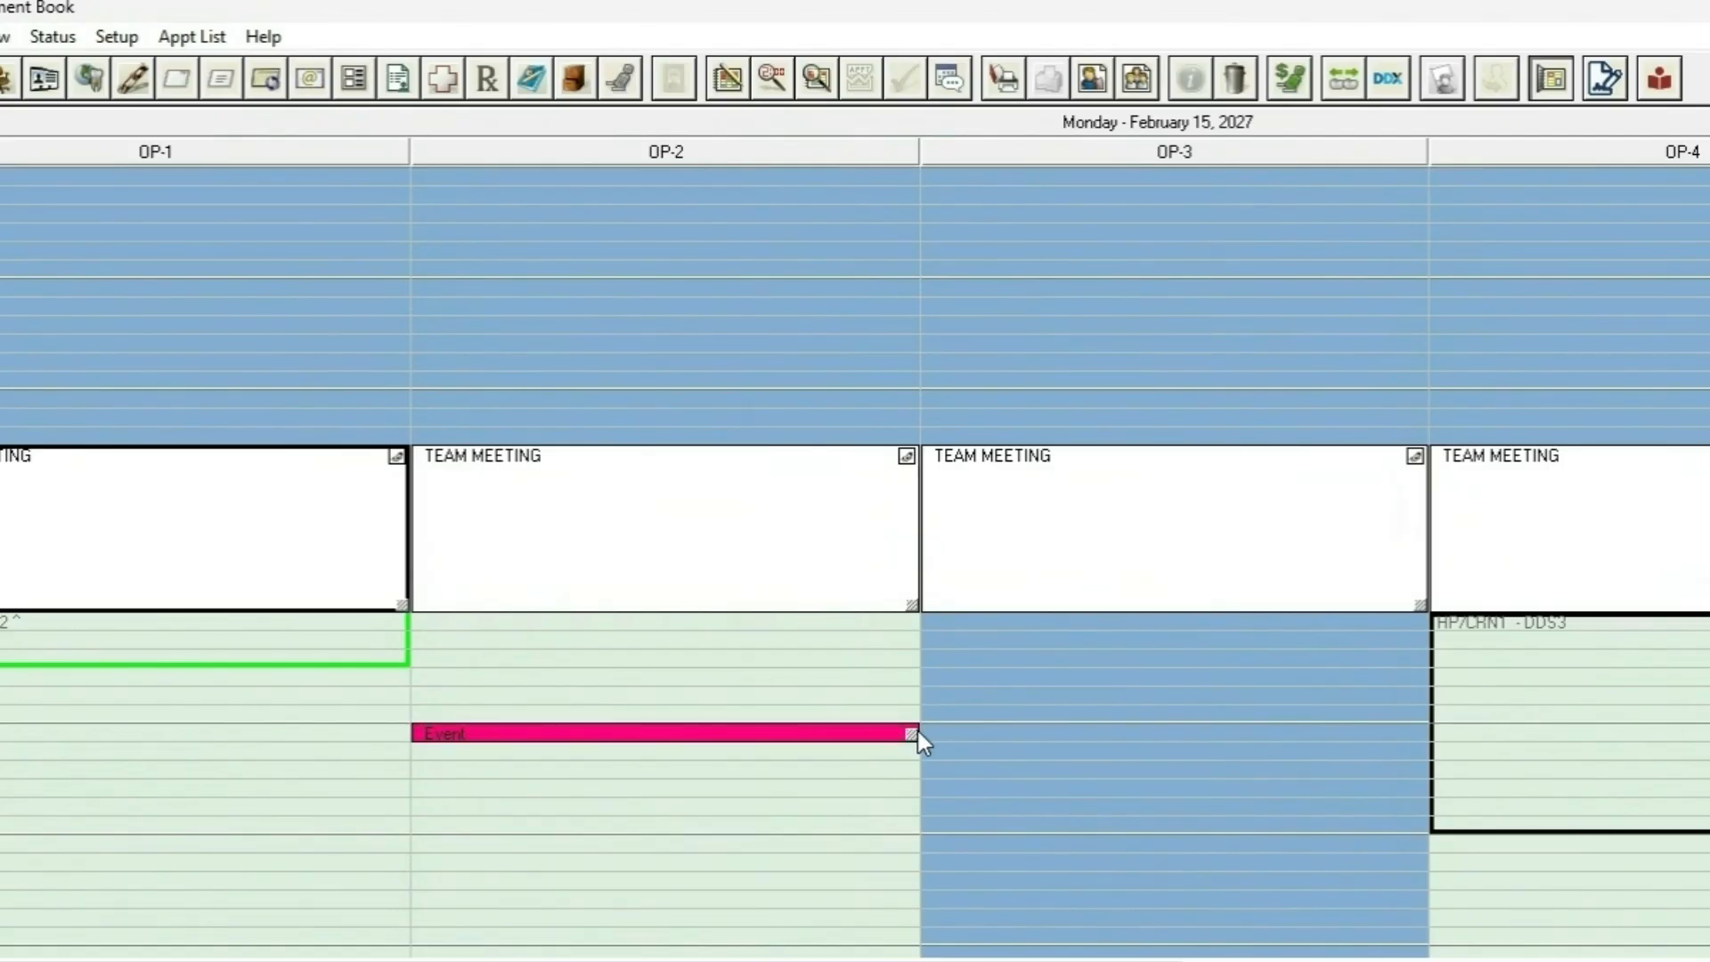
- Lengthen the pink OP-2 event to 50 minutes and delete it from the schedule
{"action": "left_click_drag", "start_coordinate": [912, 741], "coordinate": [909, 813]}
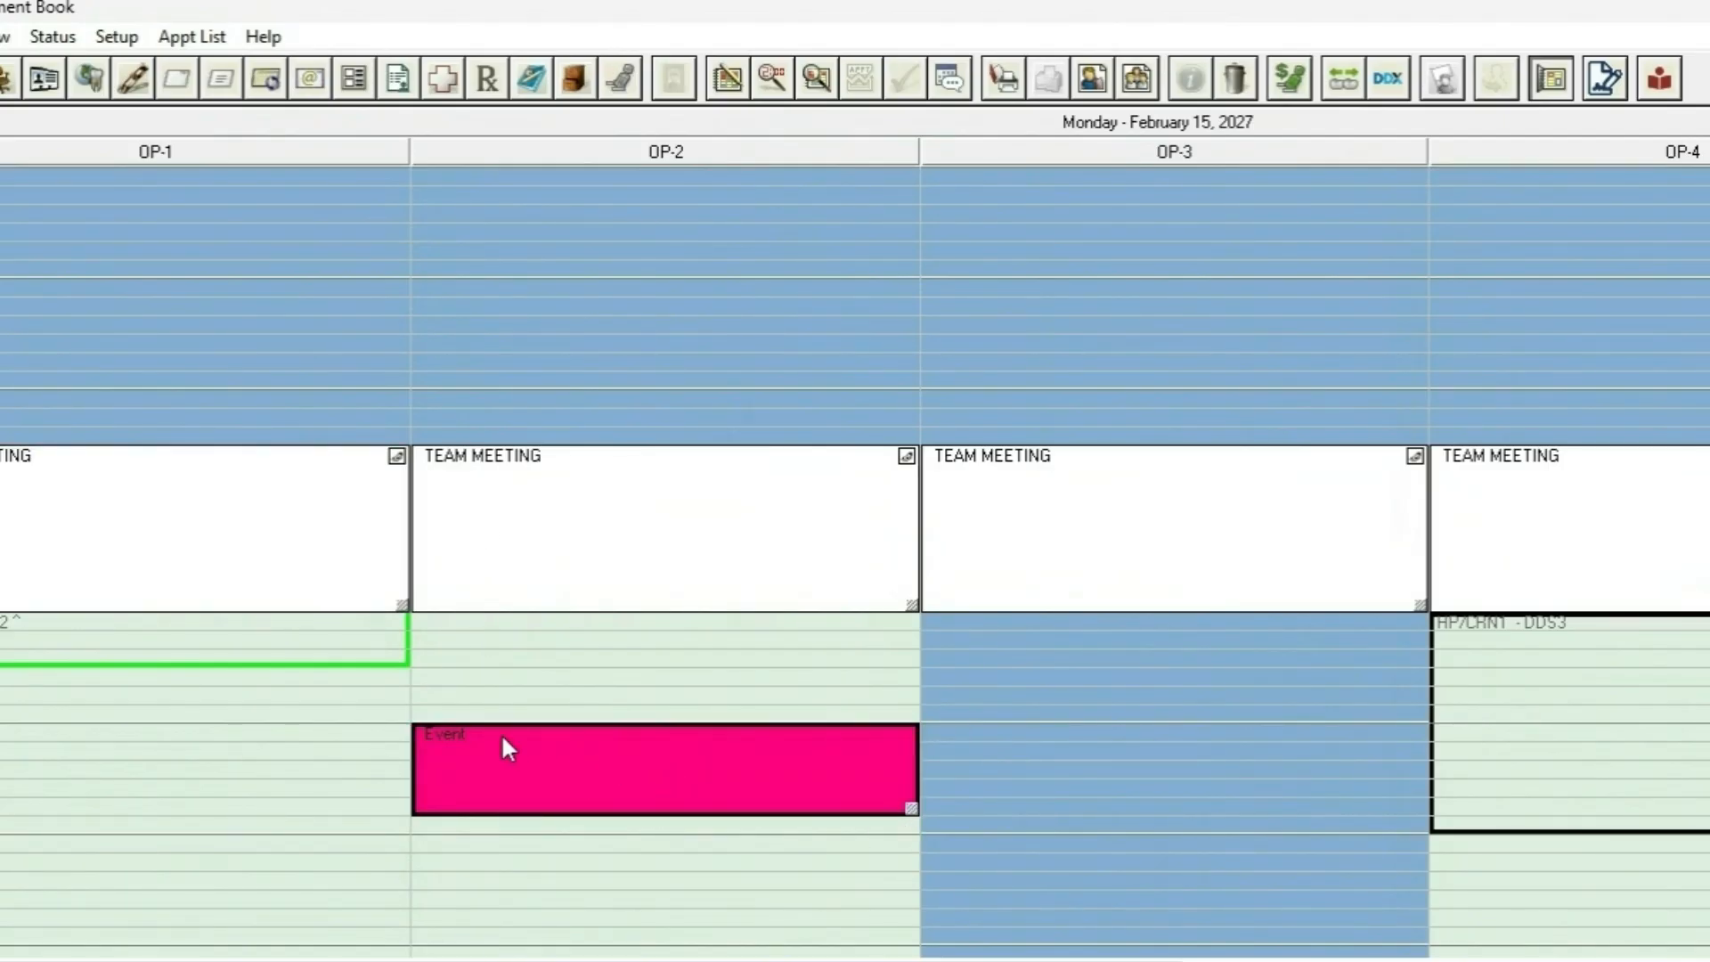
{"action": "right_click", "coordinate": [487, 764]}
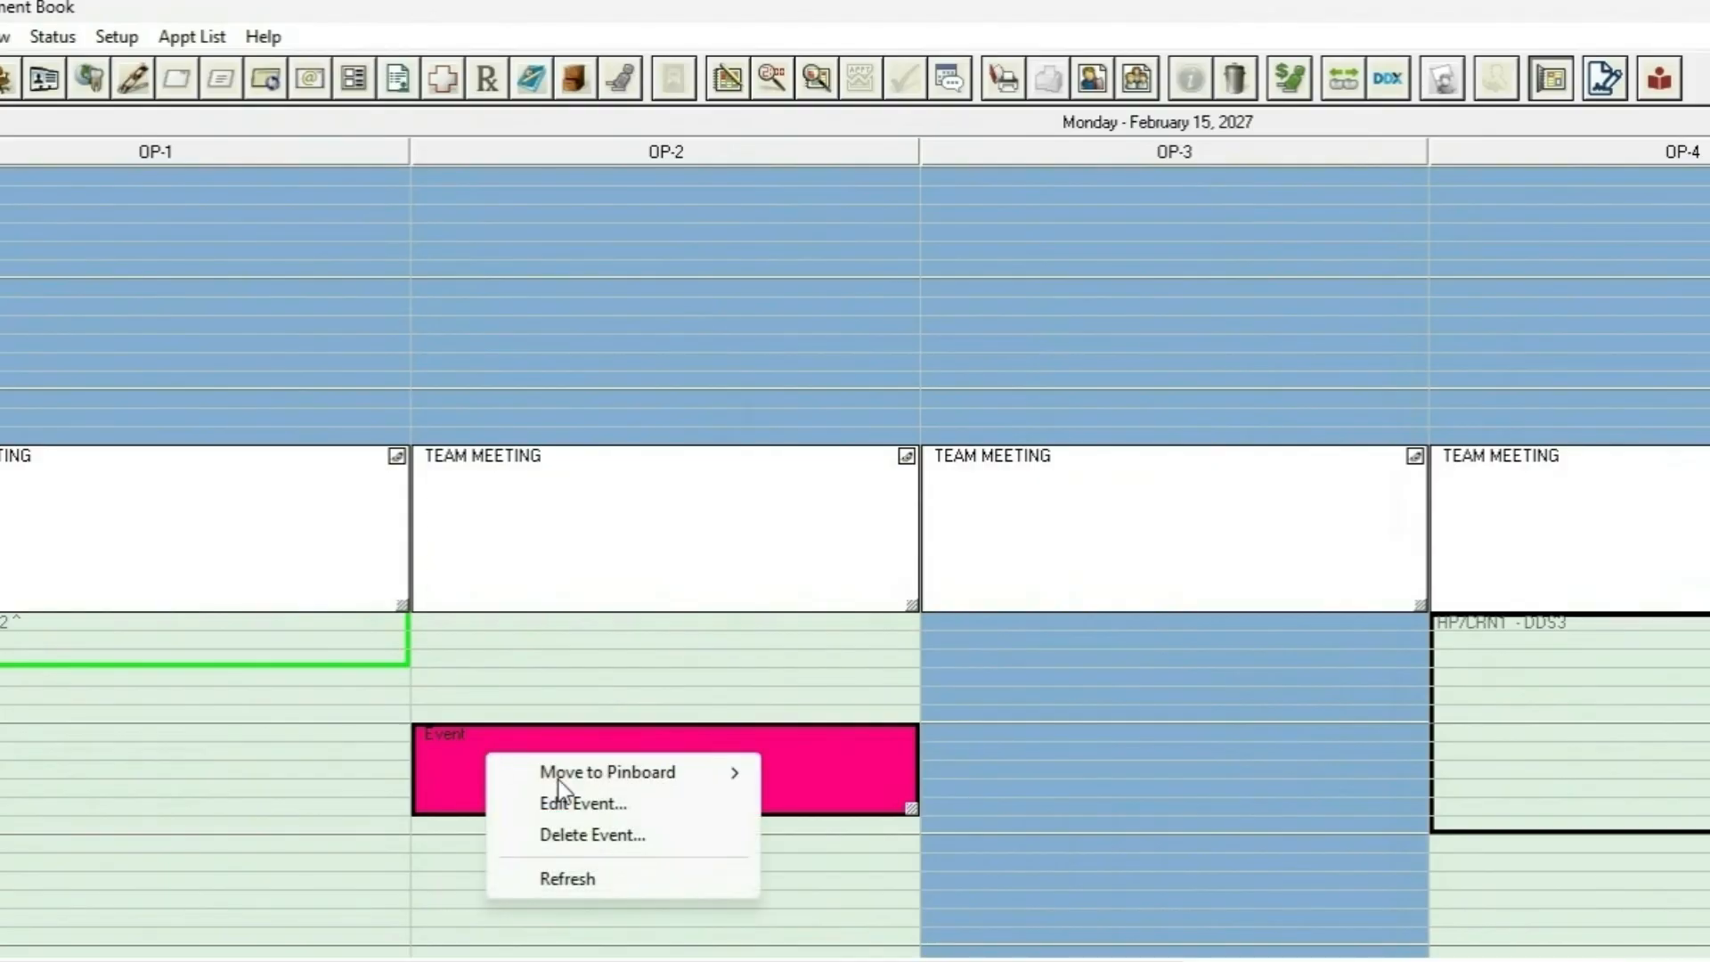
{"action": "left_click", "coordinate": [545, 837]}
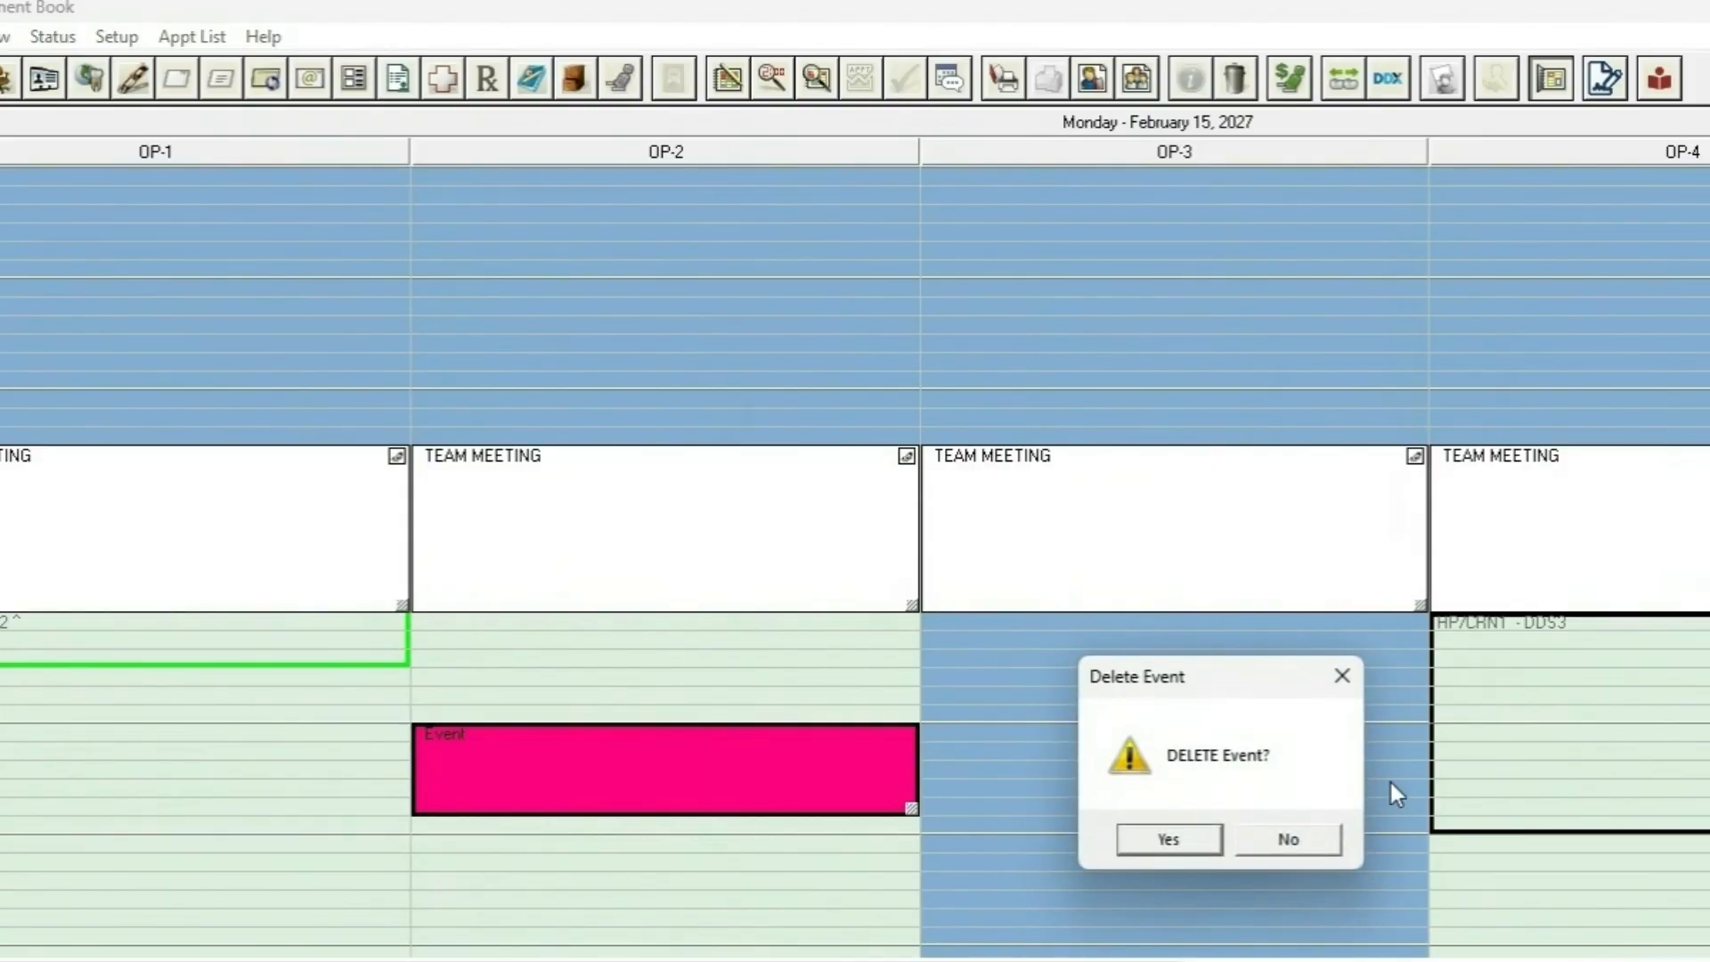
{"action": "left_click", "coordinate": [1169, 840]}
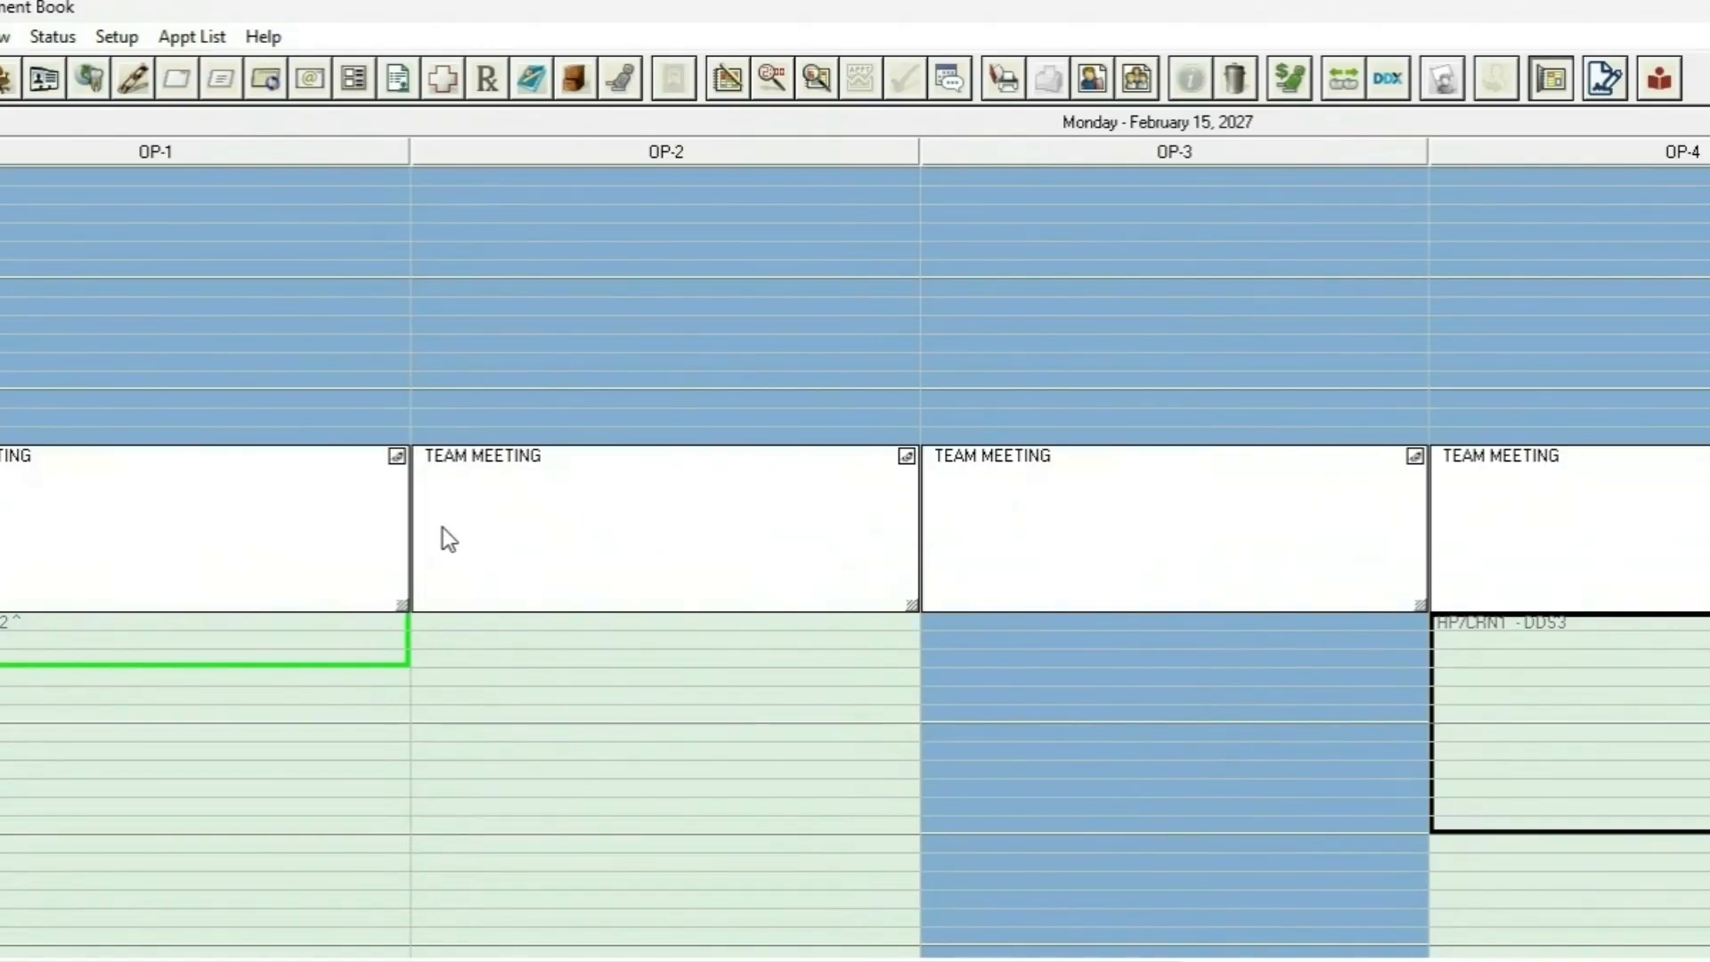
- Delete the entire TEAM MEETING series from its OP-2 occurrence on February 15, 2027
{"action": "mouse_move", "coordinate": [442, 528]}
{"action": "right_click", "coordinate": [520, 495]}
{"action": "left_click", "coordinate": [645, 564]}
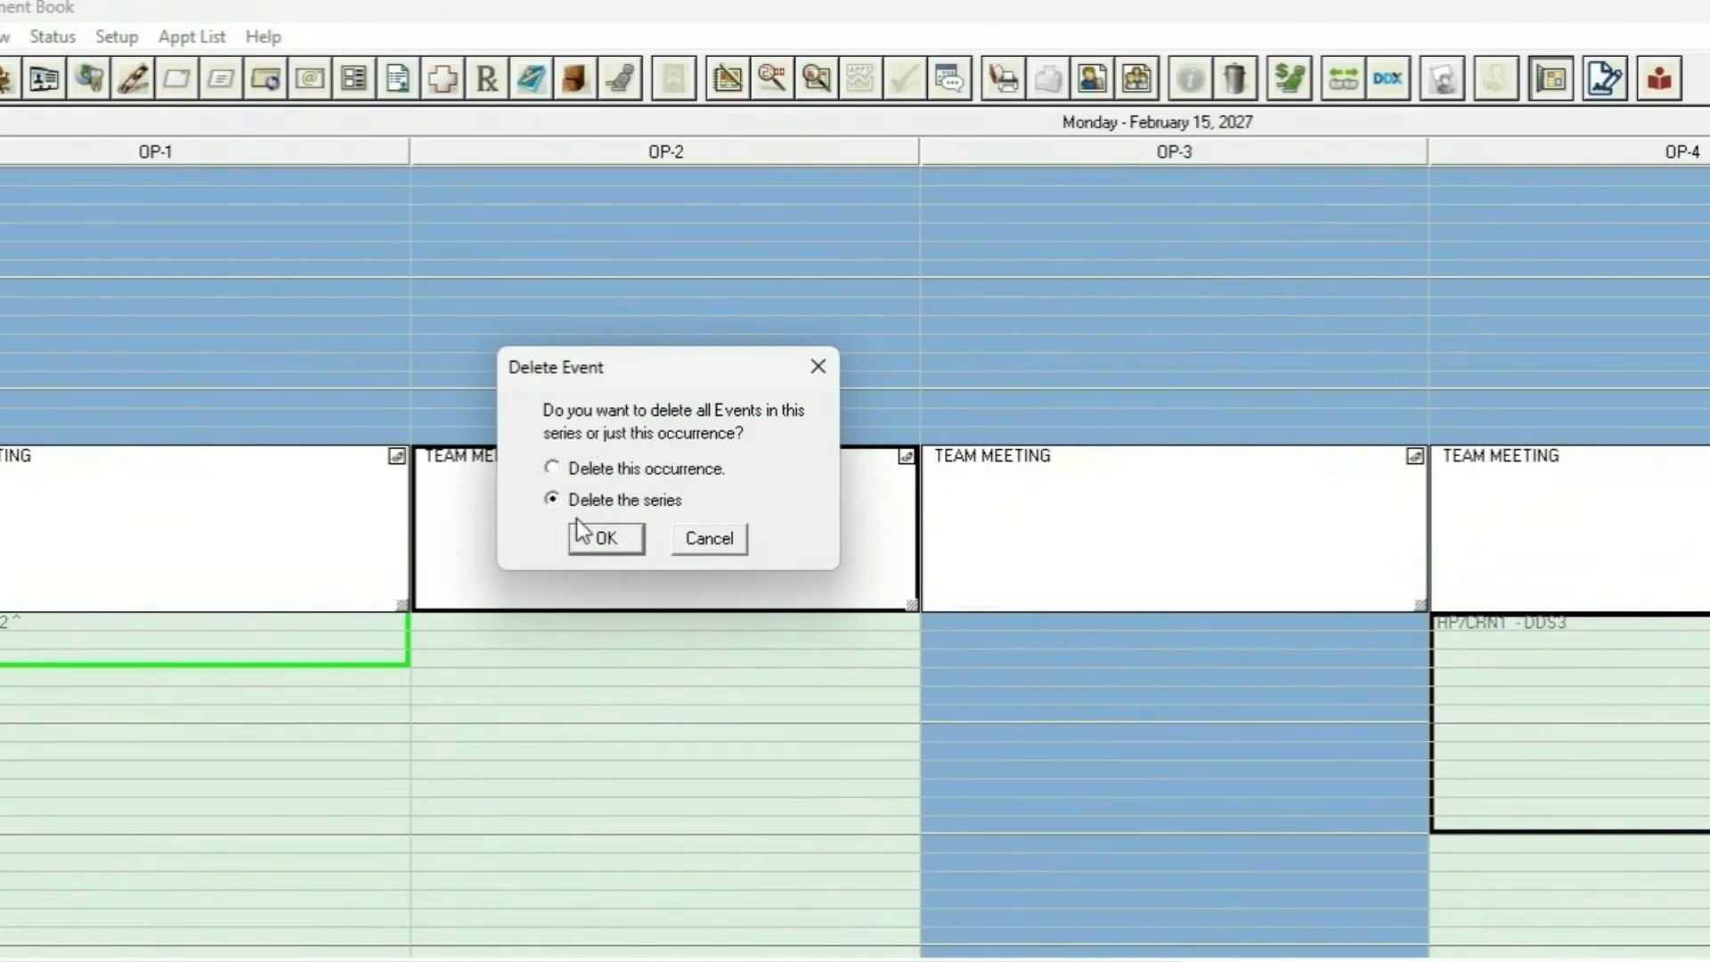
{"action": "left_click", "coordinate": [605, 538]}
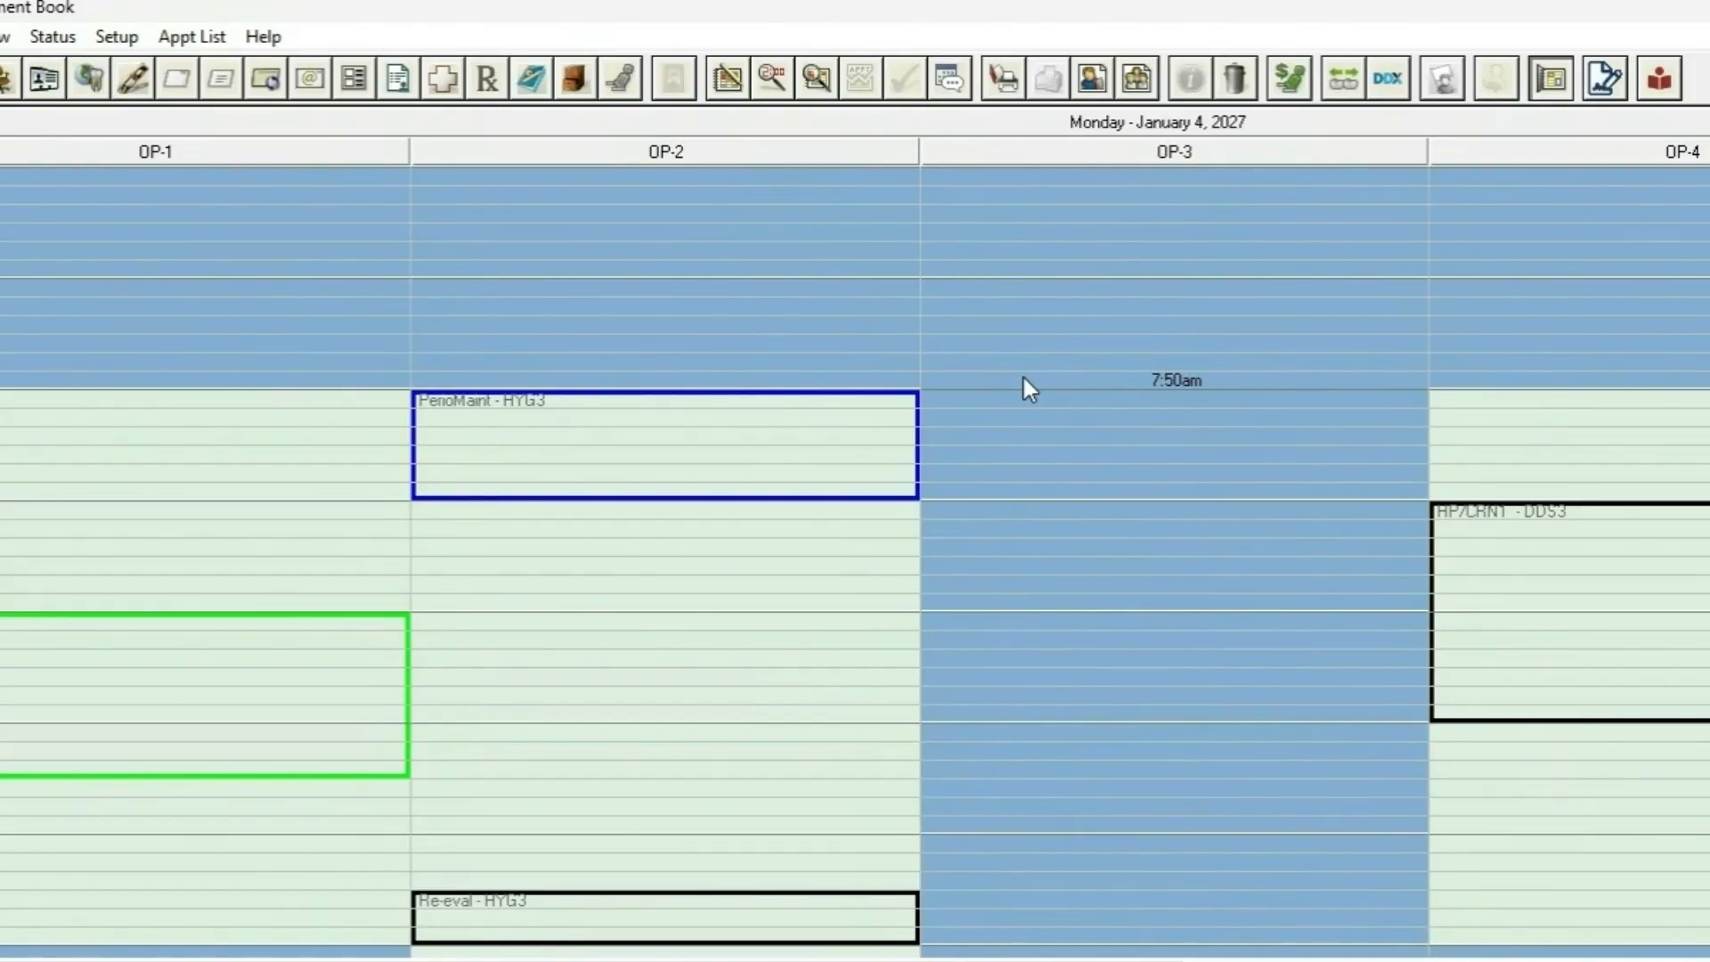
{"action": "scroll", "coordinate": [861, 433], "scroll_direction": "down", "scroll_amount": 1}
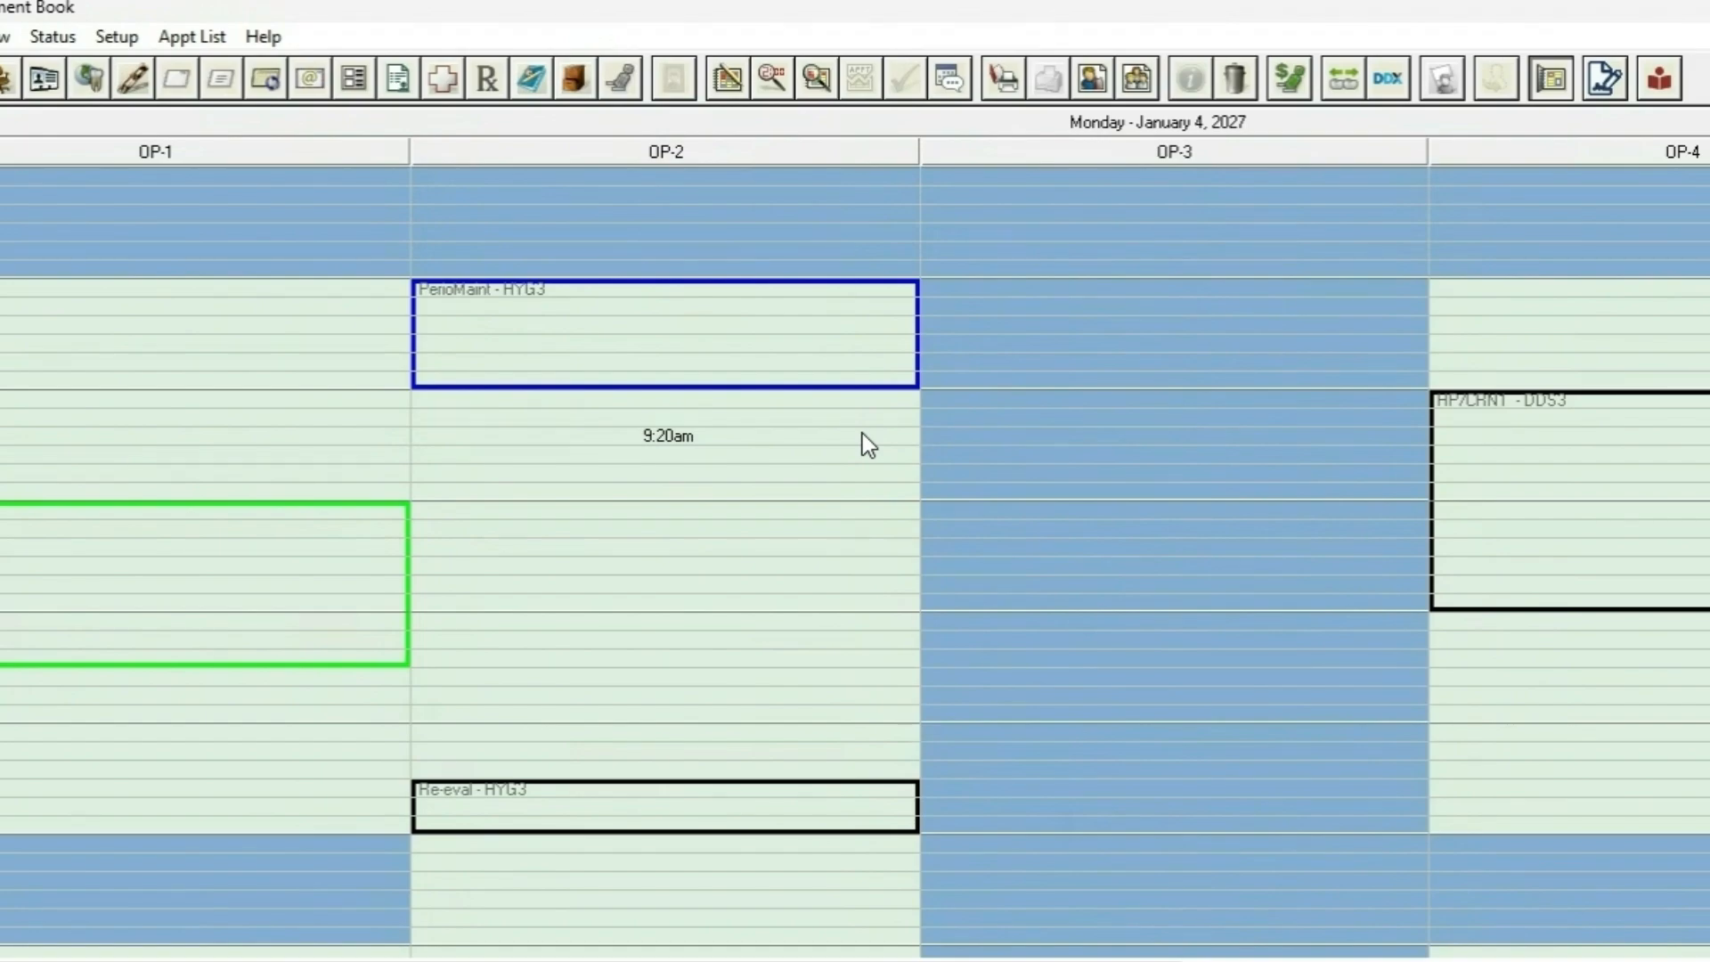